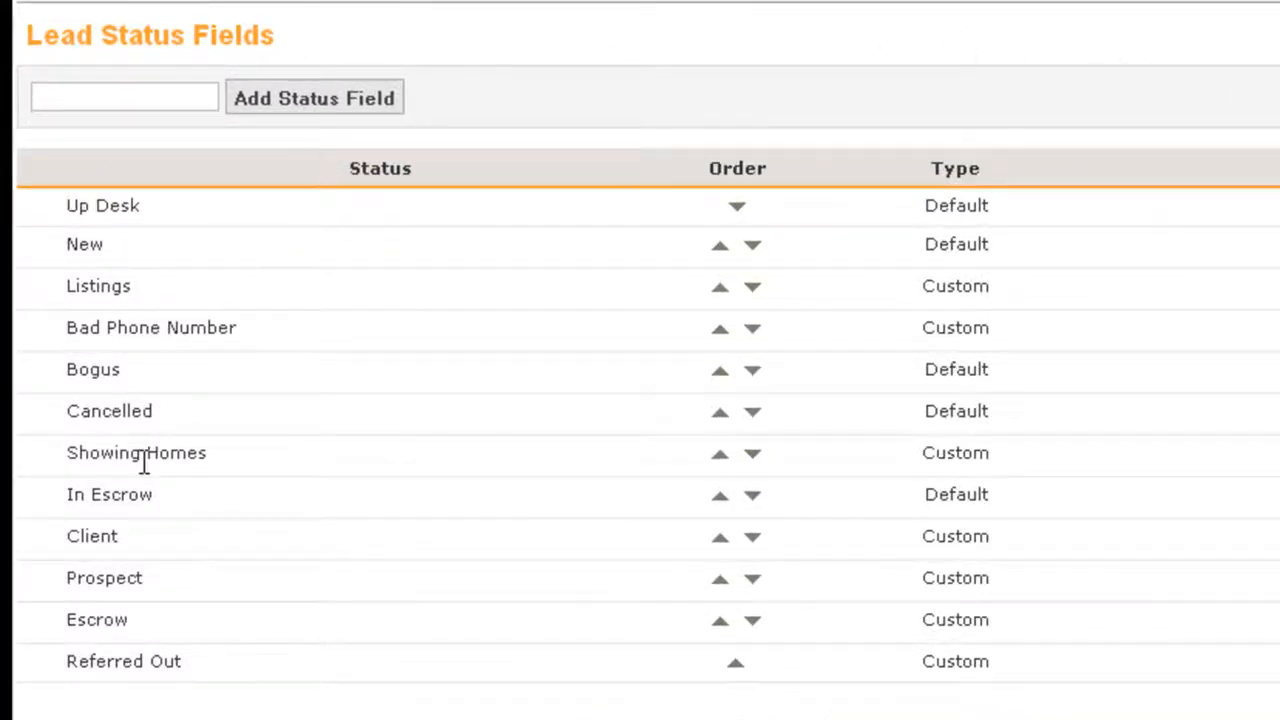
# - Move the Prospect status up three places in the lead status order so it sits above Showing Homes
pyautogui.click(720, 584)
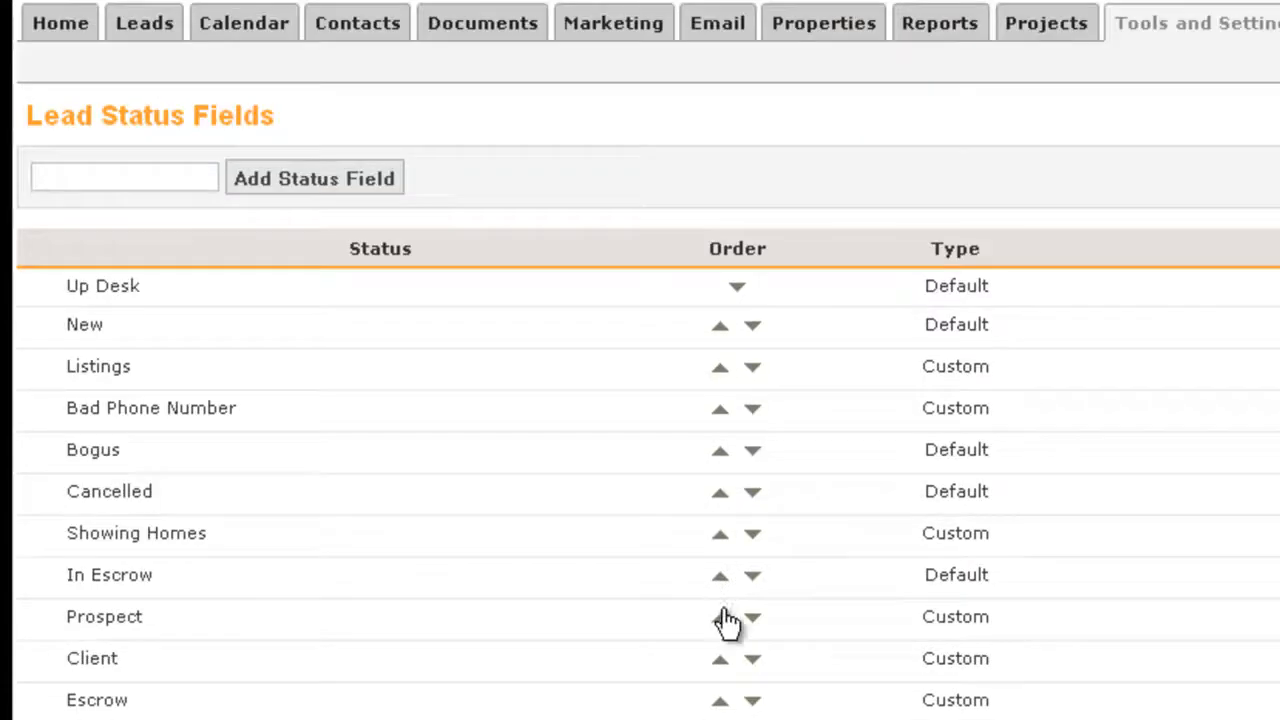
pyautogui.click(724, 620)
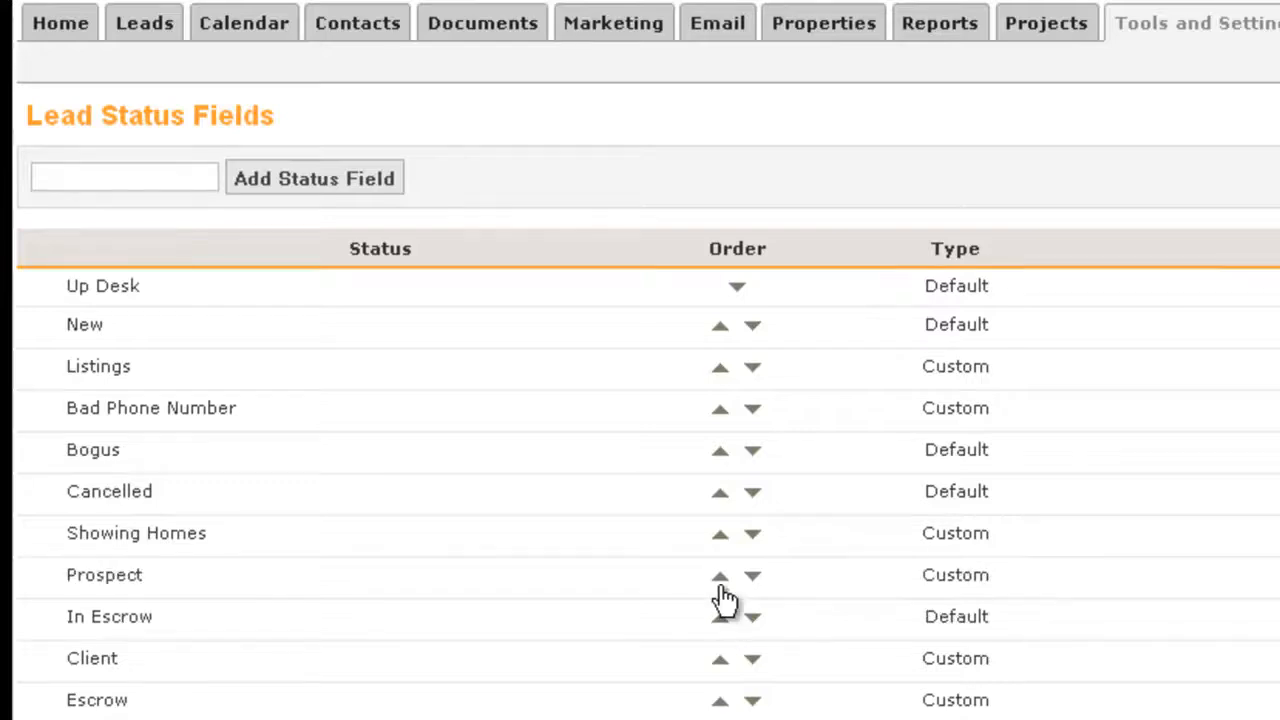
pyautogui.click(720, 586)
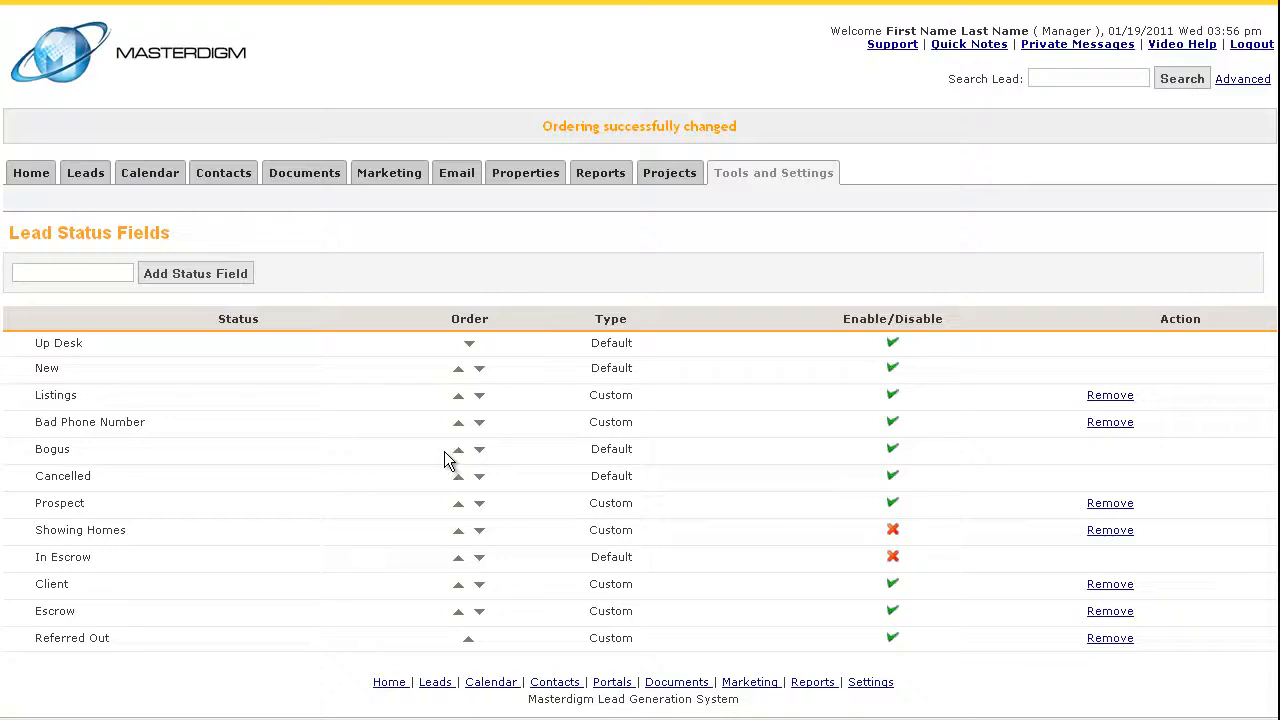
# - Start a new lead from the leads list and set its status to Client
pyautogui.click(86, 174)
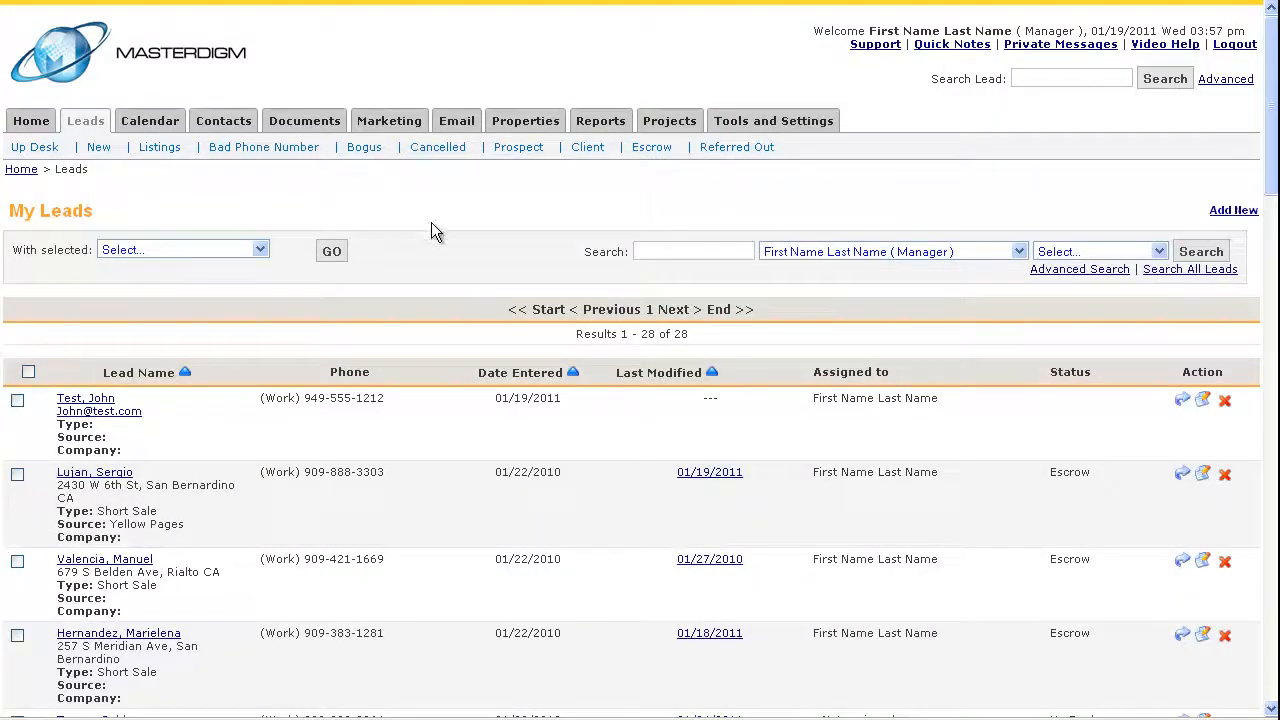
pyautogui.click(1234, 213)
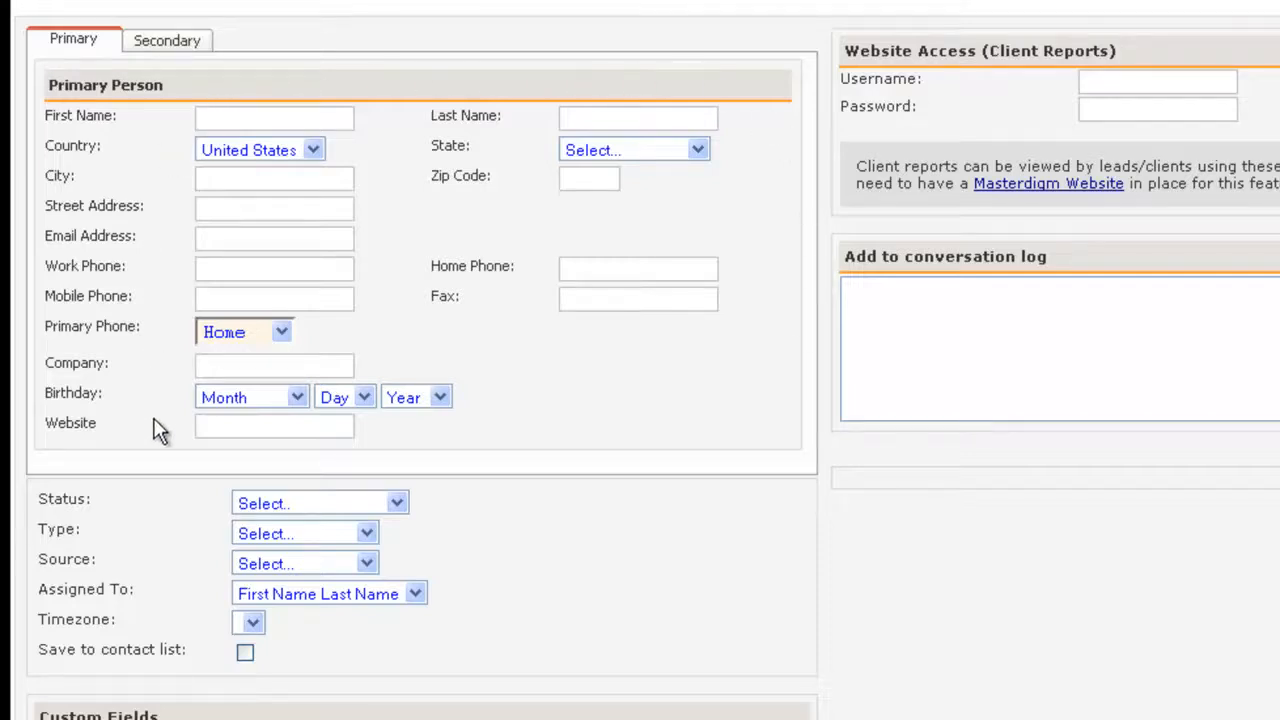
pyautogui.scroll(-2, 157, 429)
pyautogui.click(269, 363)
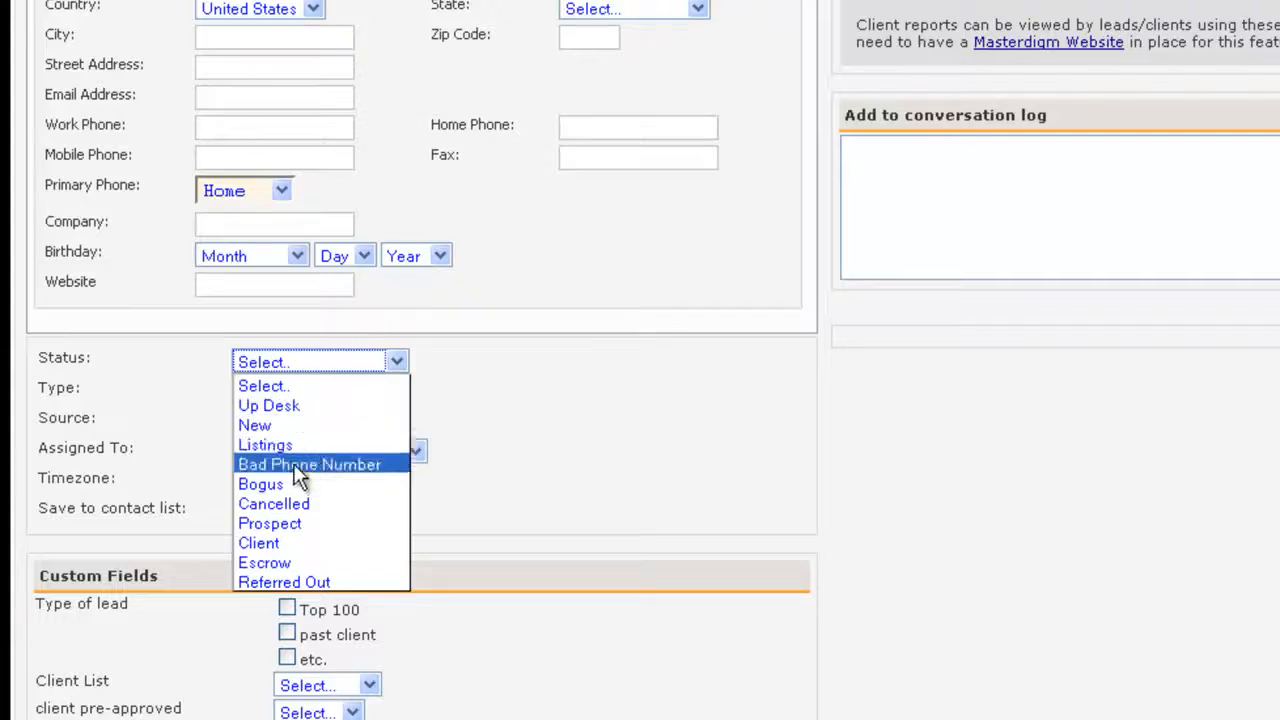
pyautogui.click(253, 542)
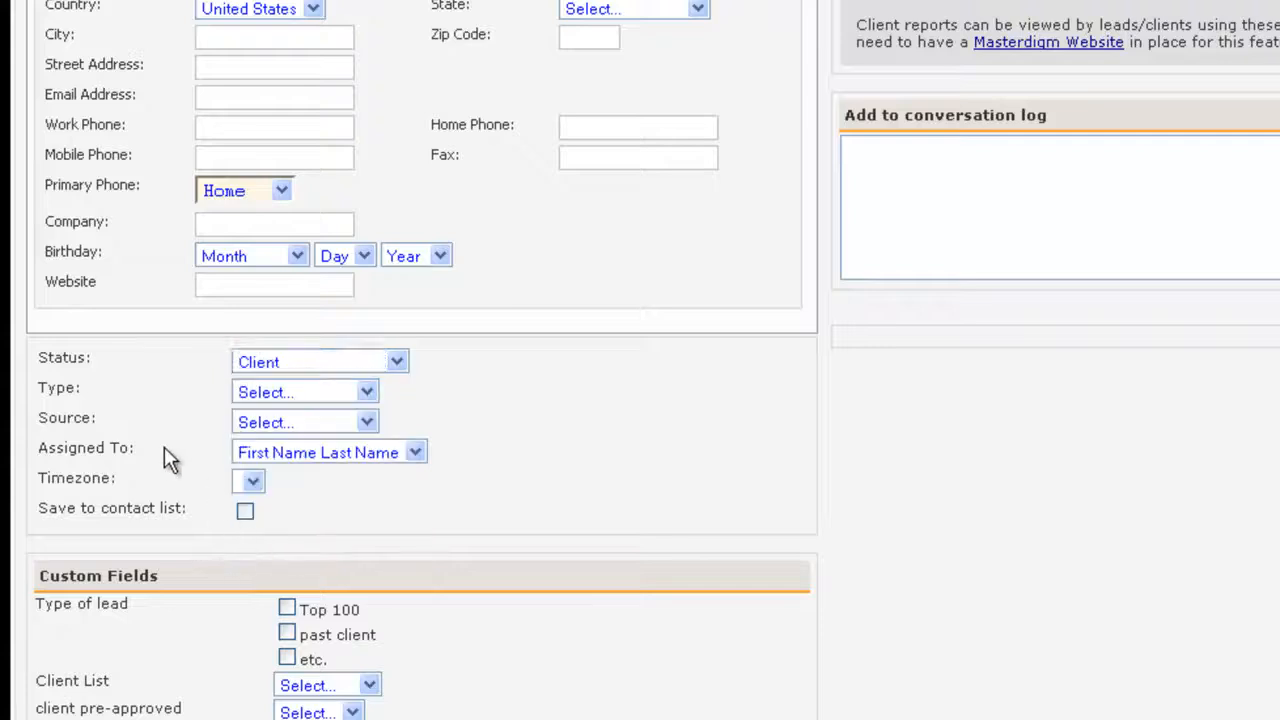
# - Set the new lead's source to Yellow Pages and type to Buyer, and assign it to the first listed agent
pyautogui.click(261, 420)
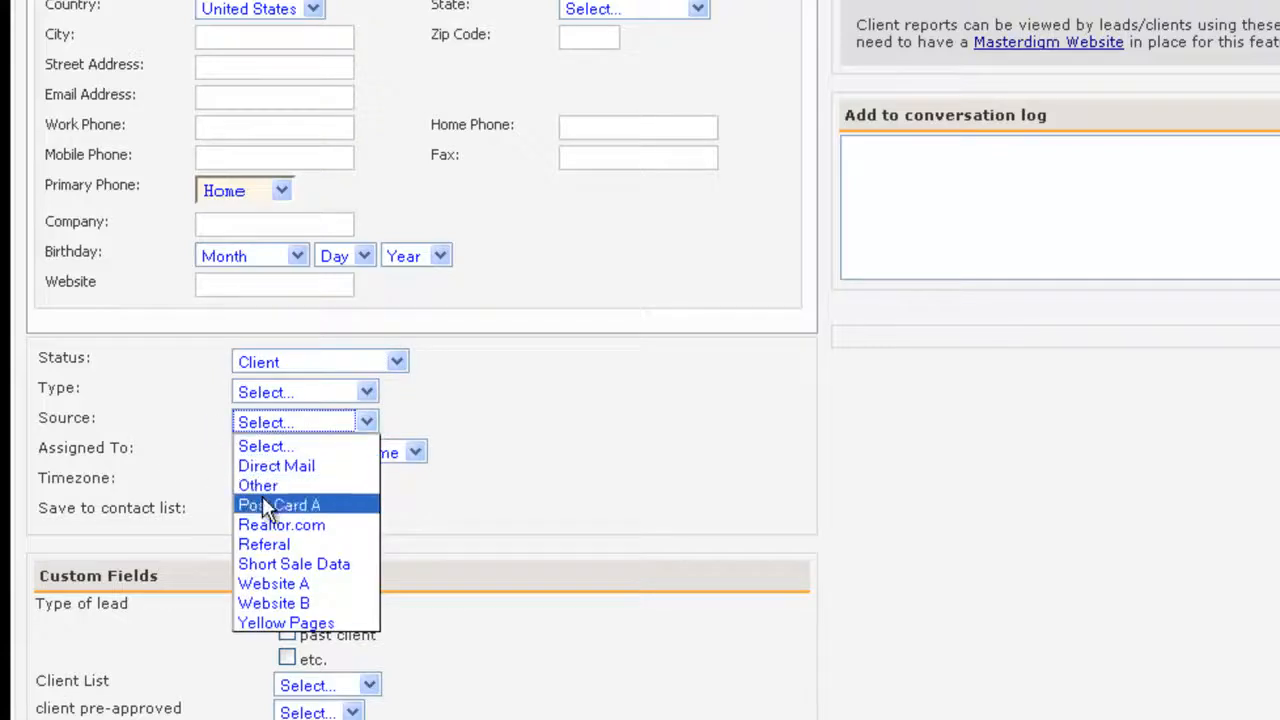
pyautogui.click(270, 622)
pyautogui.click(300, 392)
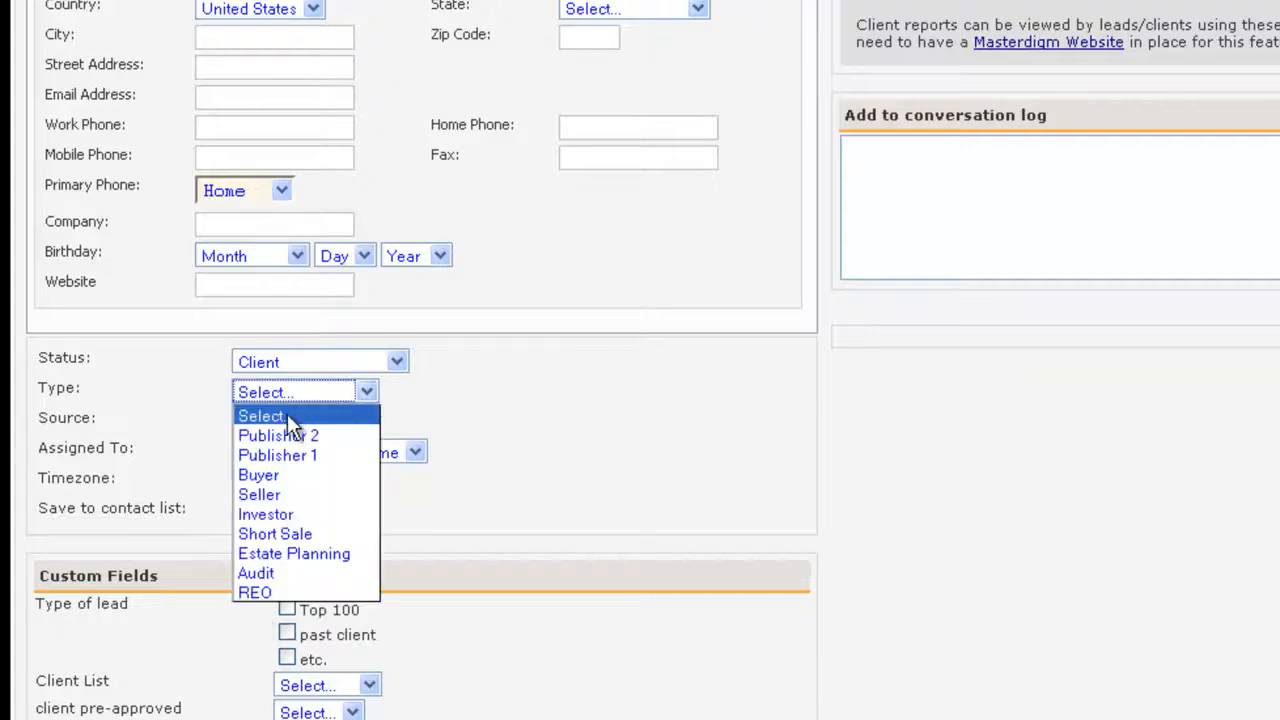
pyautogui.click(271, 472)
pyautogui.click(165, 481)
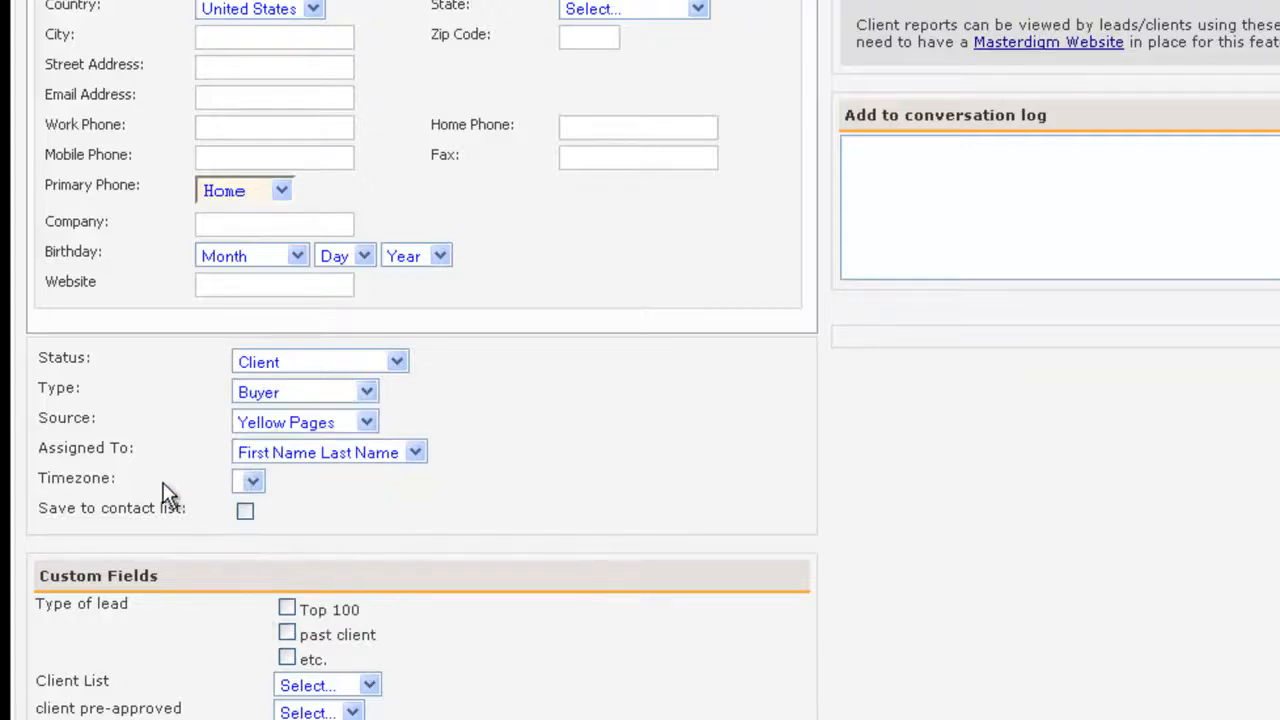
pyautogui.click(304, 456)
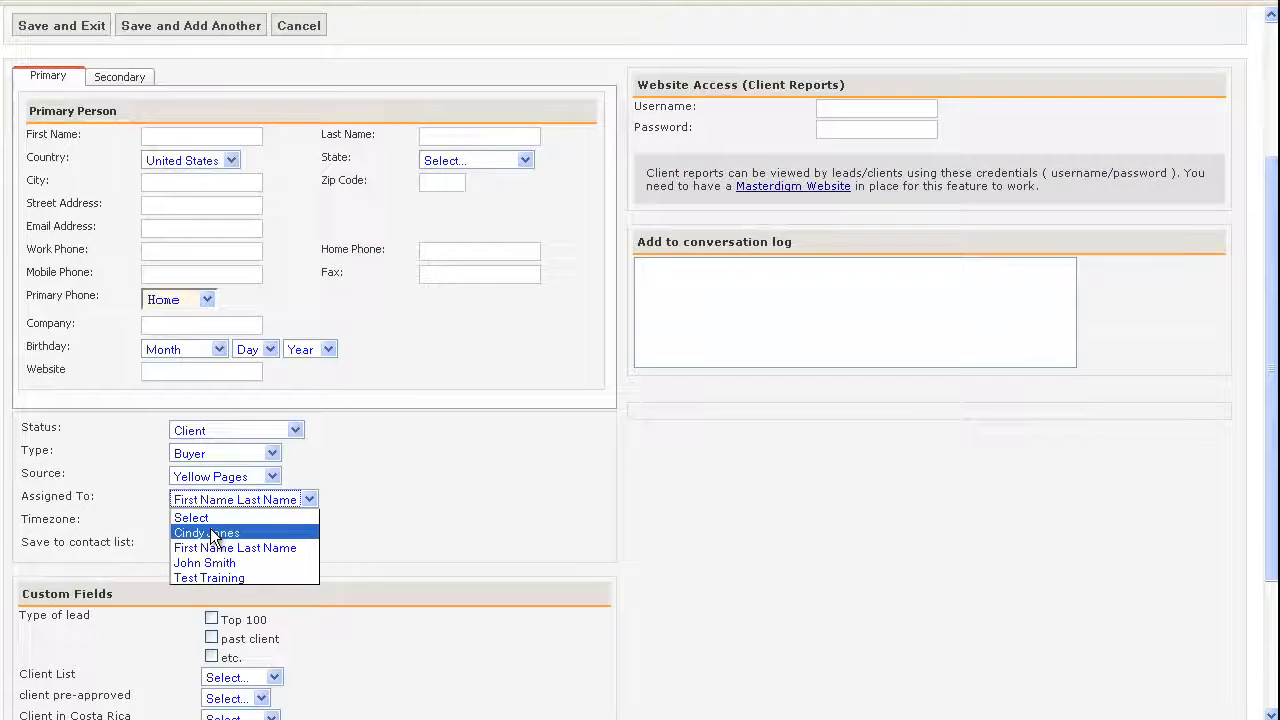
pyautogui.click(211, 533)
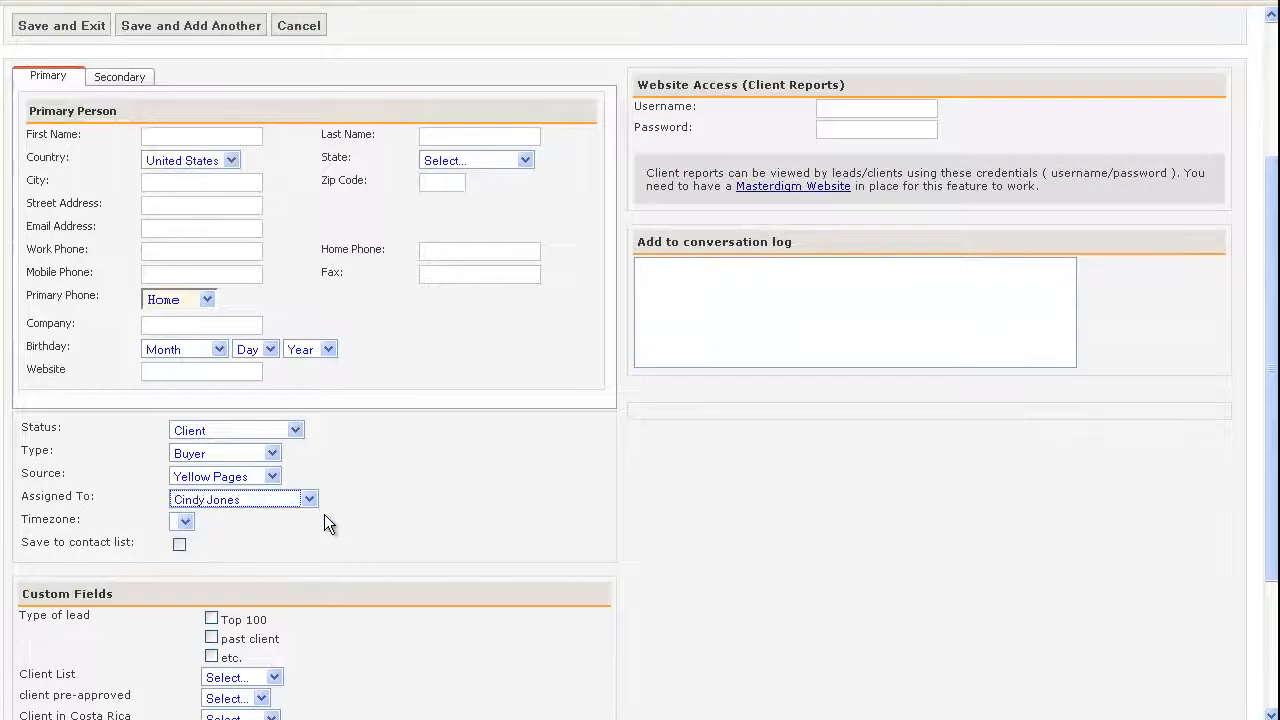
pyautogui.scroll(5, 460, 497)
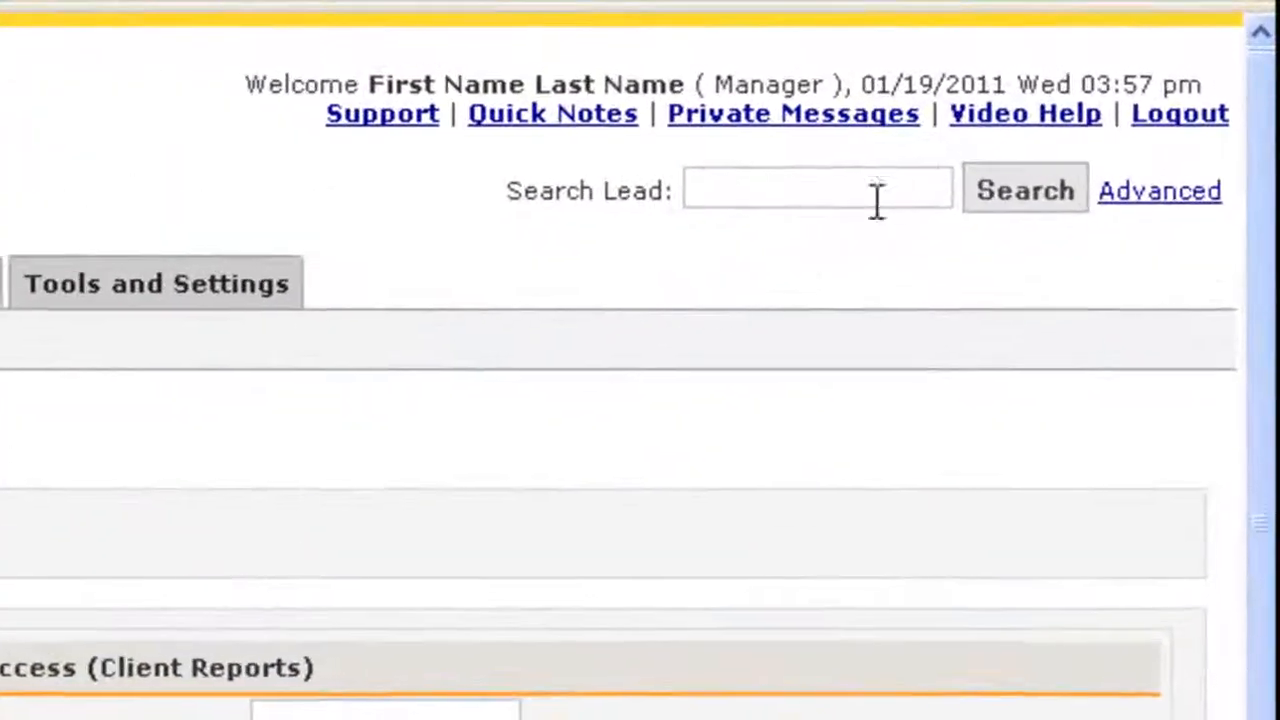
pyautogui.click(1100, 78)
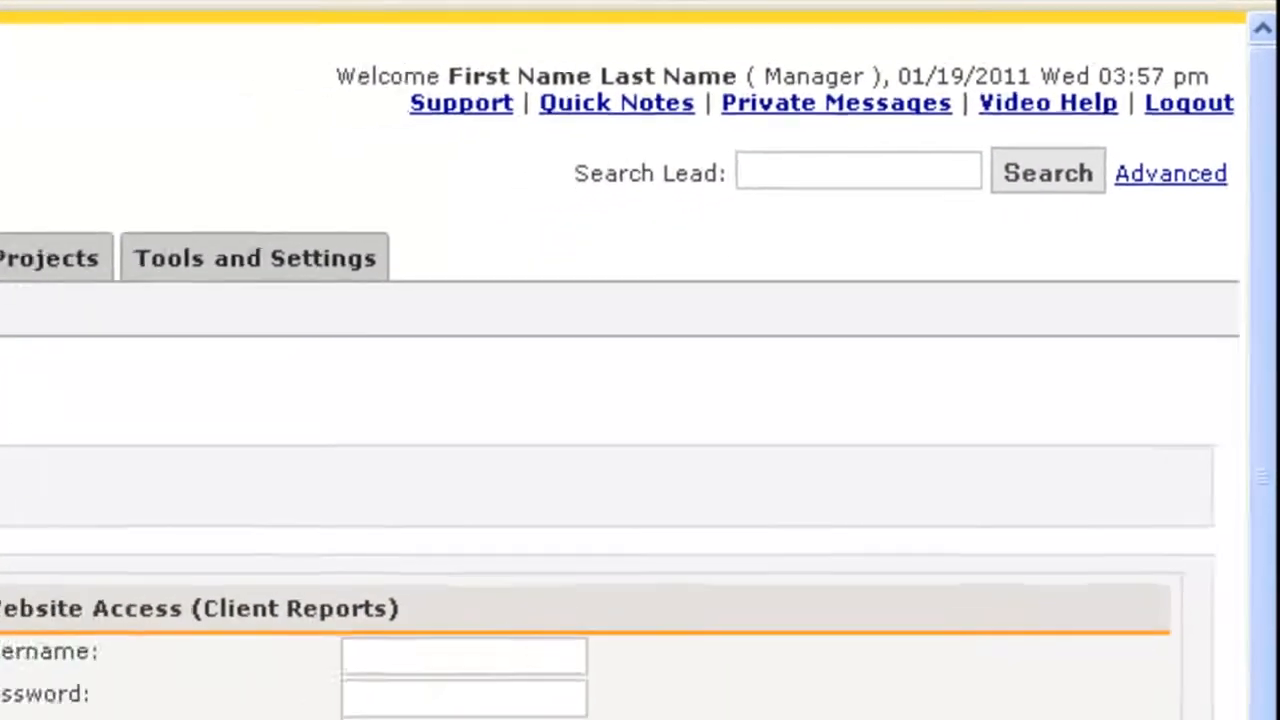
pyautogui.scroll(-5, 97, 518)
pyautogui.scroll(5, 97, 518)
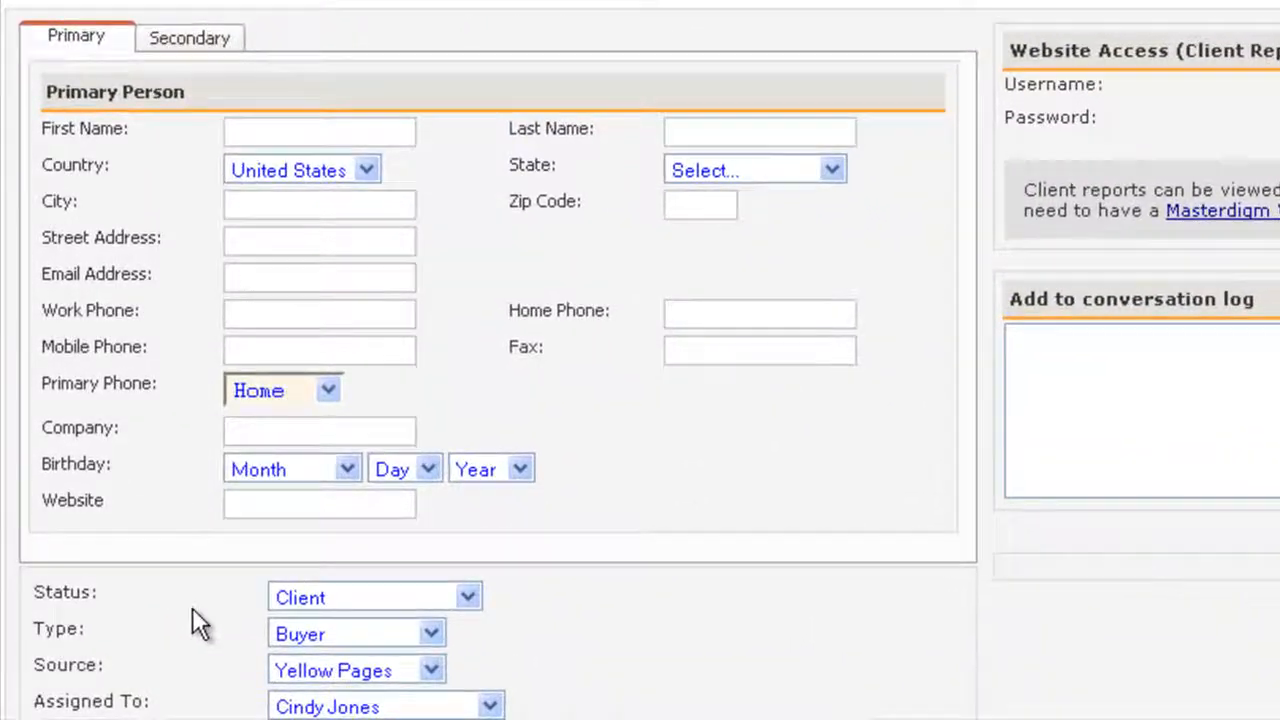
pyautogui.click(452, 590)
pyautogui.click(452, 590)
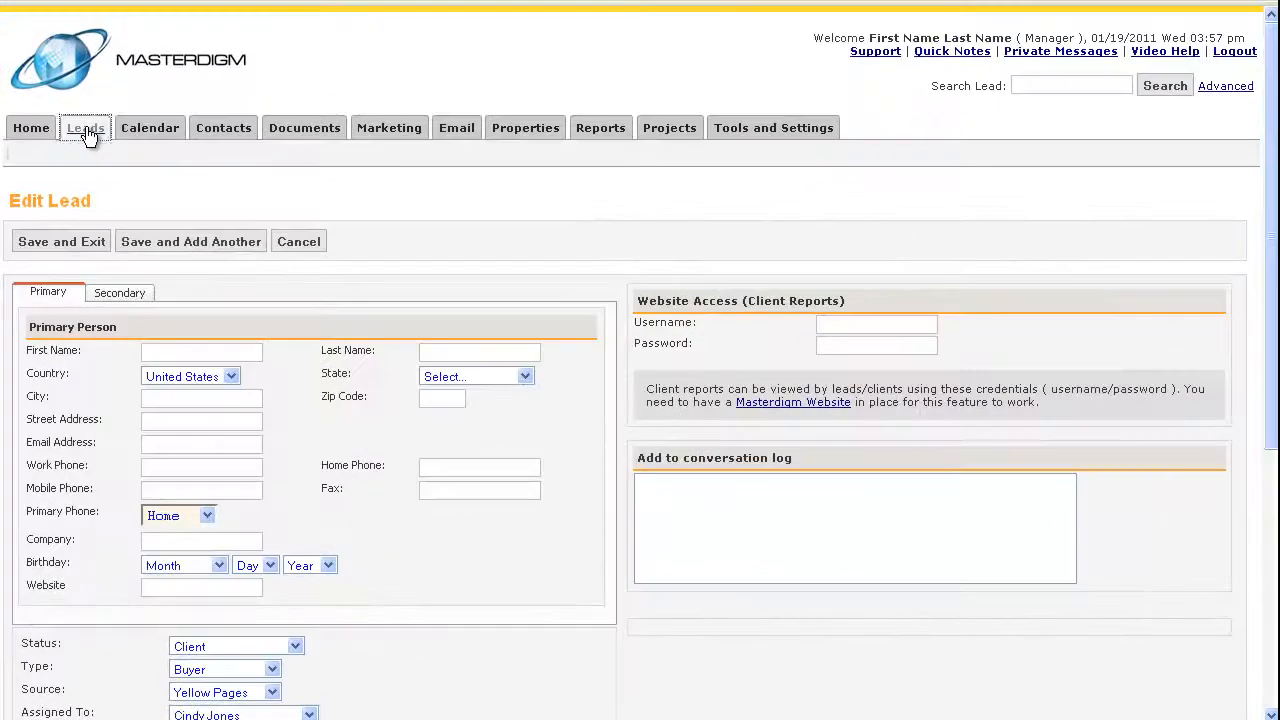
# - Return to the leads list and review the status assigned to each lead
pyautogui.click(86, 128)
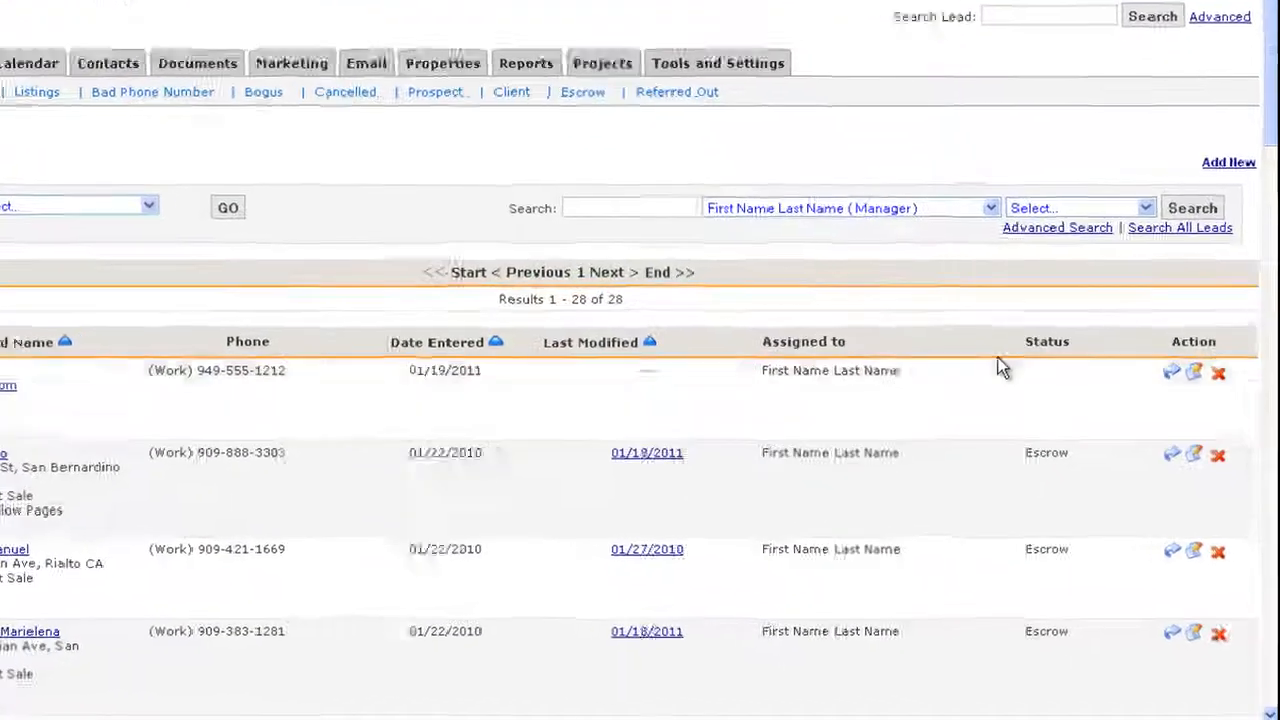
pyautogui.scroll(-3, 998, 360)
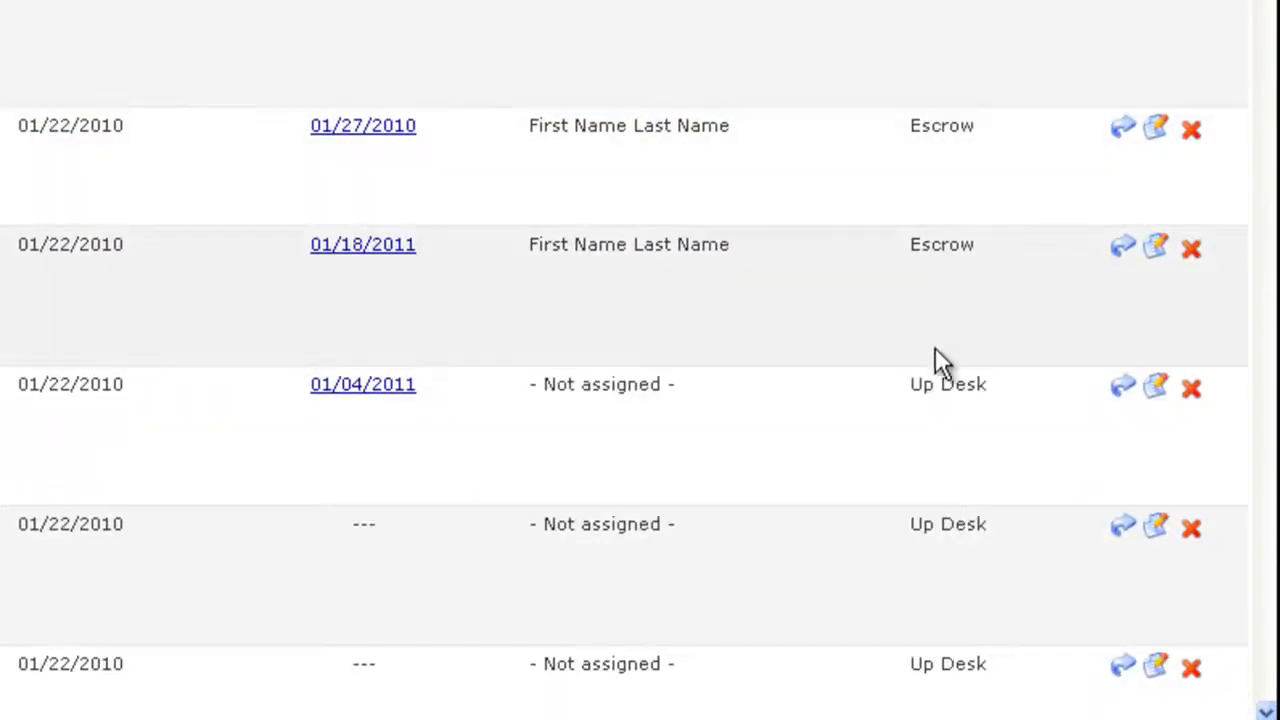
pyautogui.scroll(-5, 936, 414)
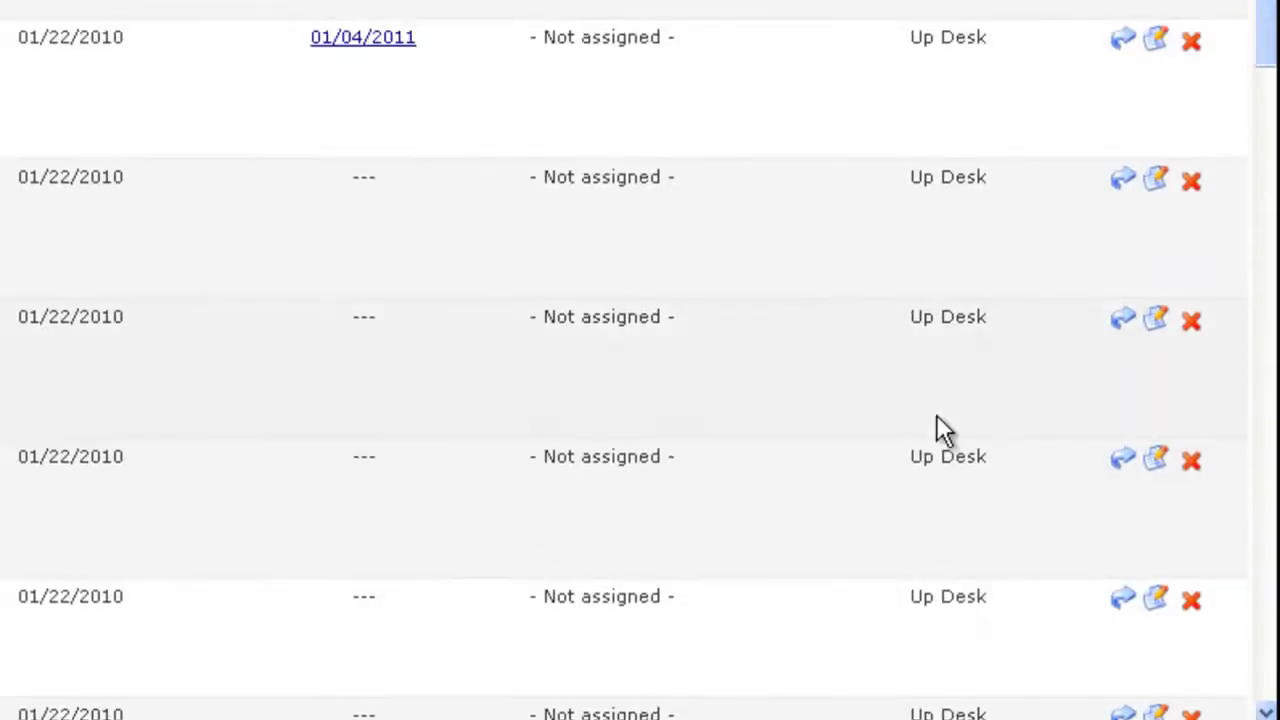
pyautogui.scroll(5, 936, 414)
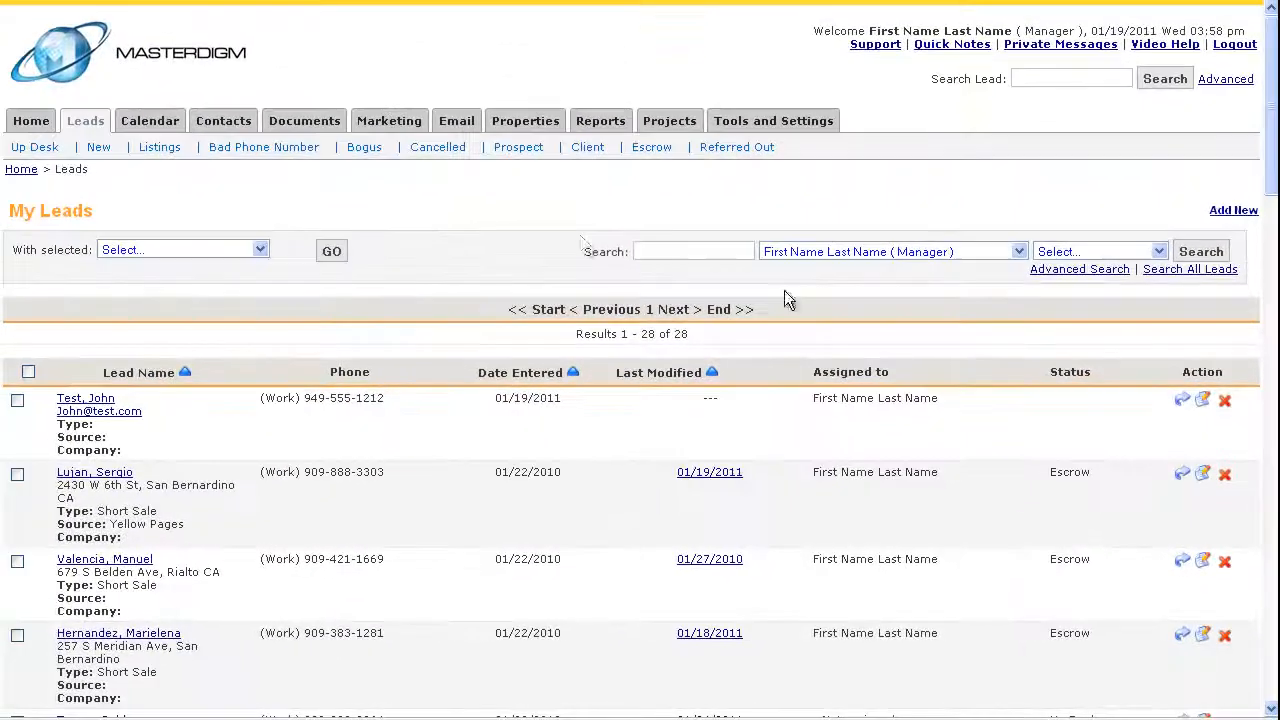
# - Check the home dashboard's lead summary, then open a new marketing campaign and examine its lead status and type triggers
pyautogui.click(31, 122)
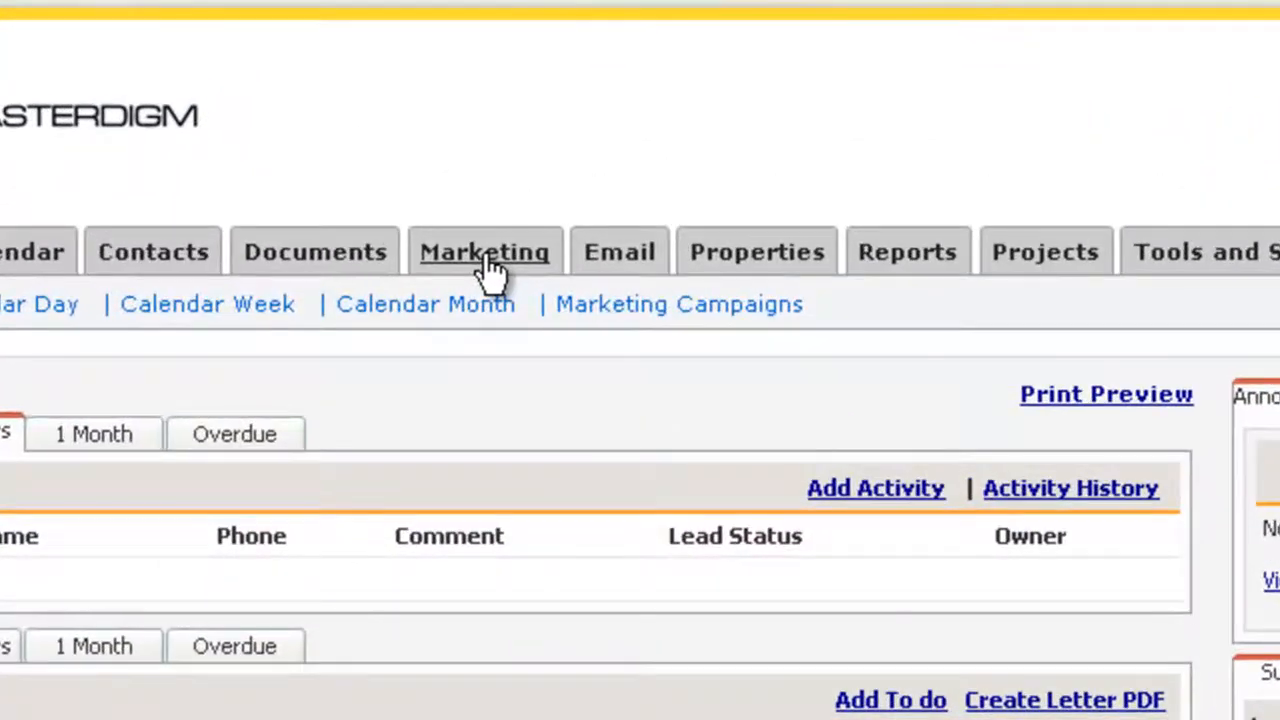
pyautogui.click(489, 265)
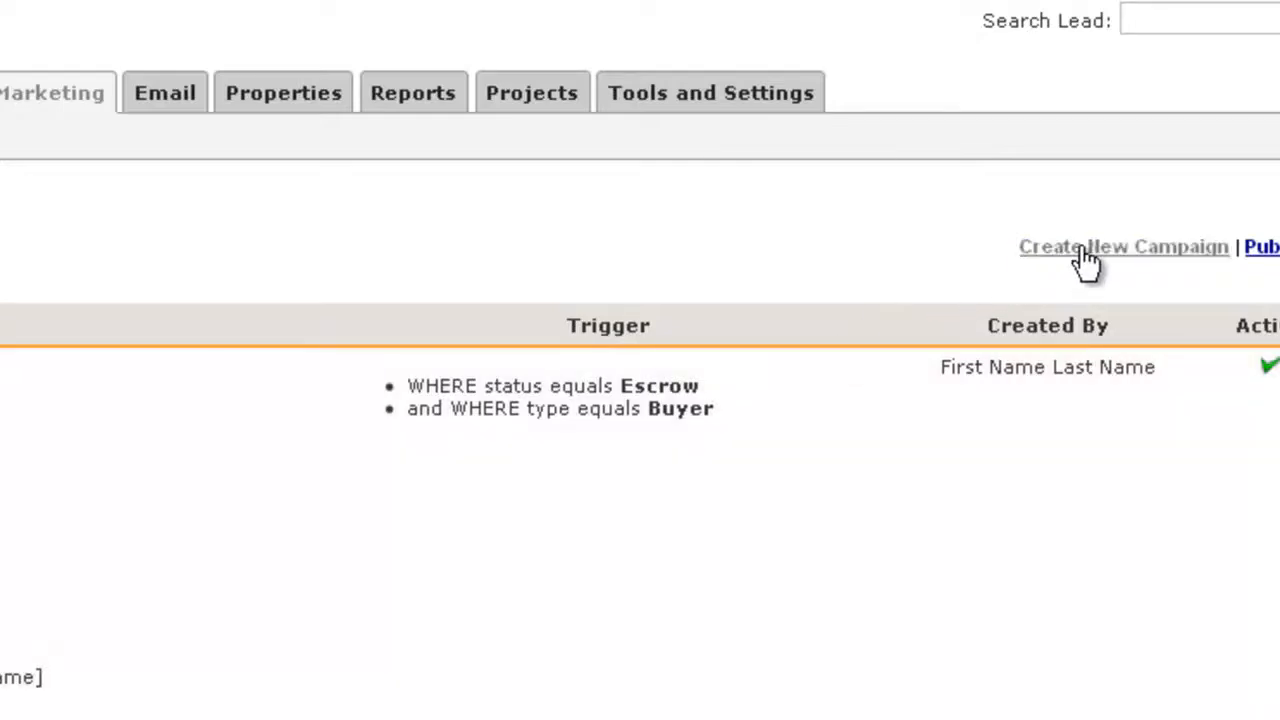
pyautogui.click(1078, 247)
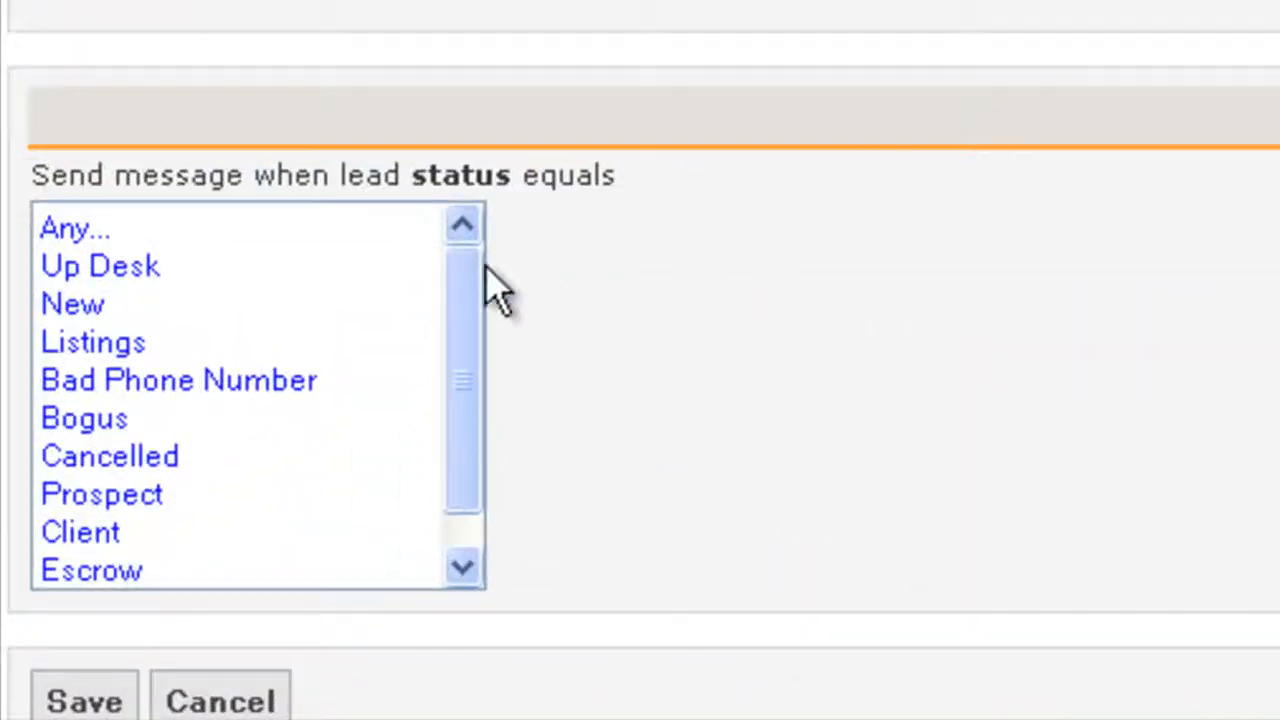
pyautogui.scroll(-1, 176, 548)
pyautogui.click(110, 460)
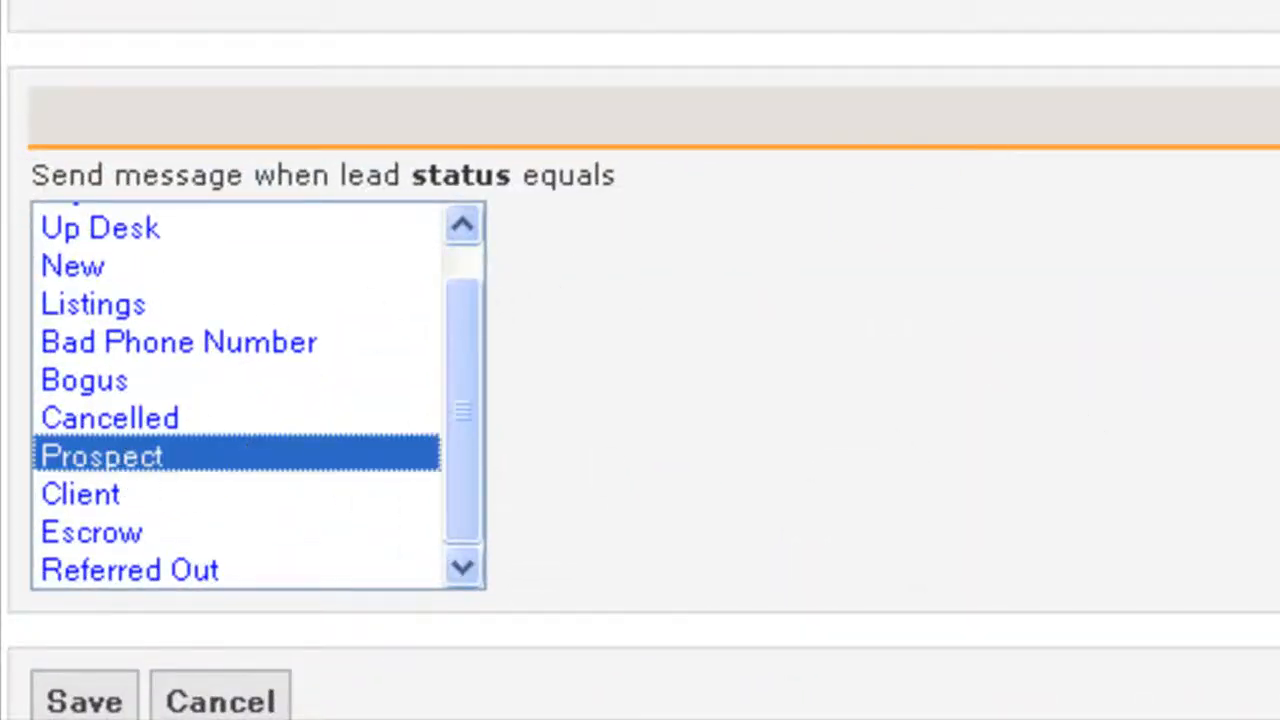
pyautogui.click(535, 378)
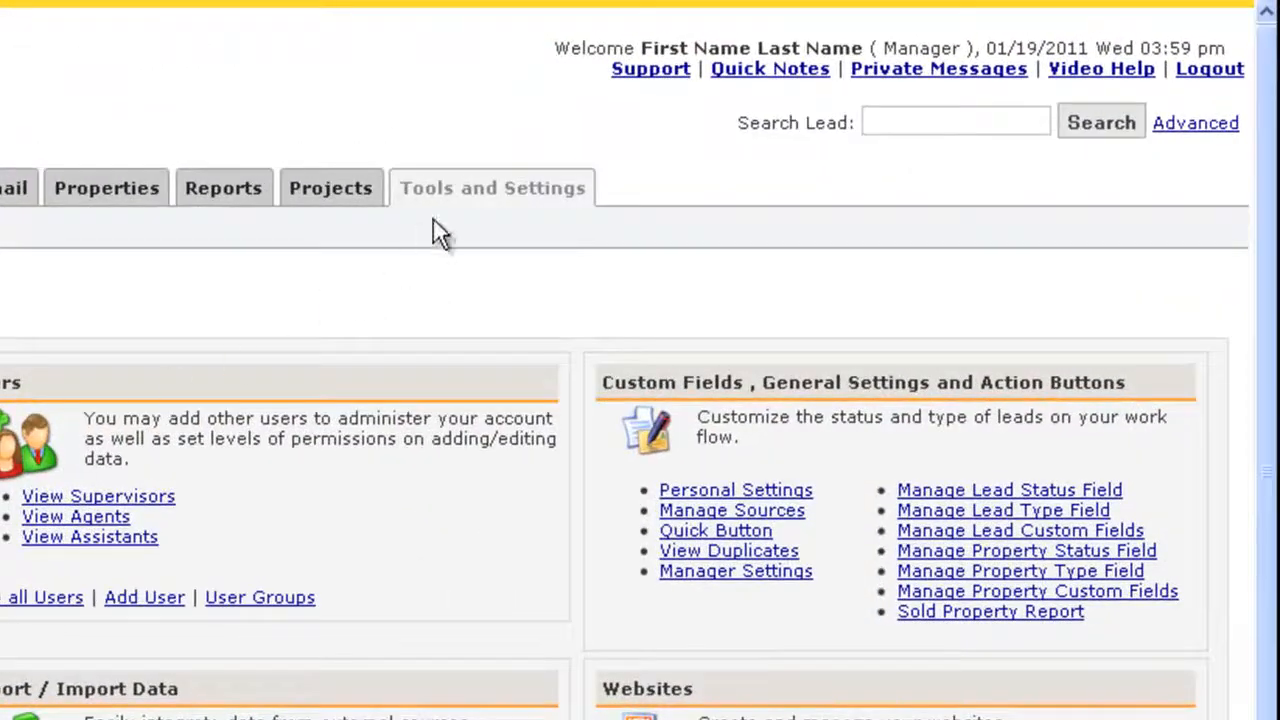
# - Add a custom lead status named For Sale By Owner in the lead status field settings
pyautogui.click(1055, 492)
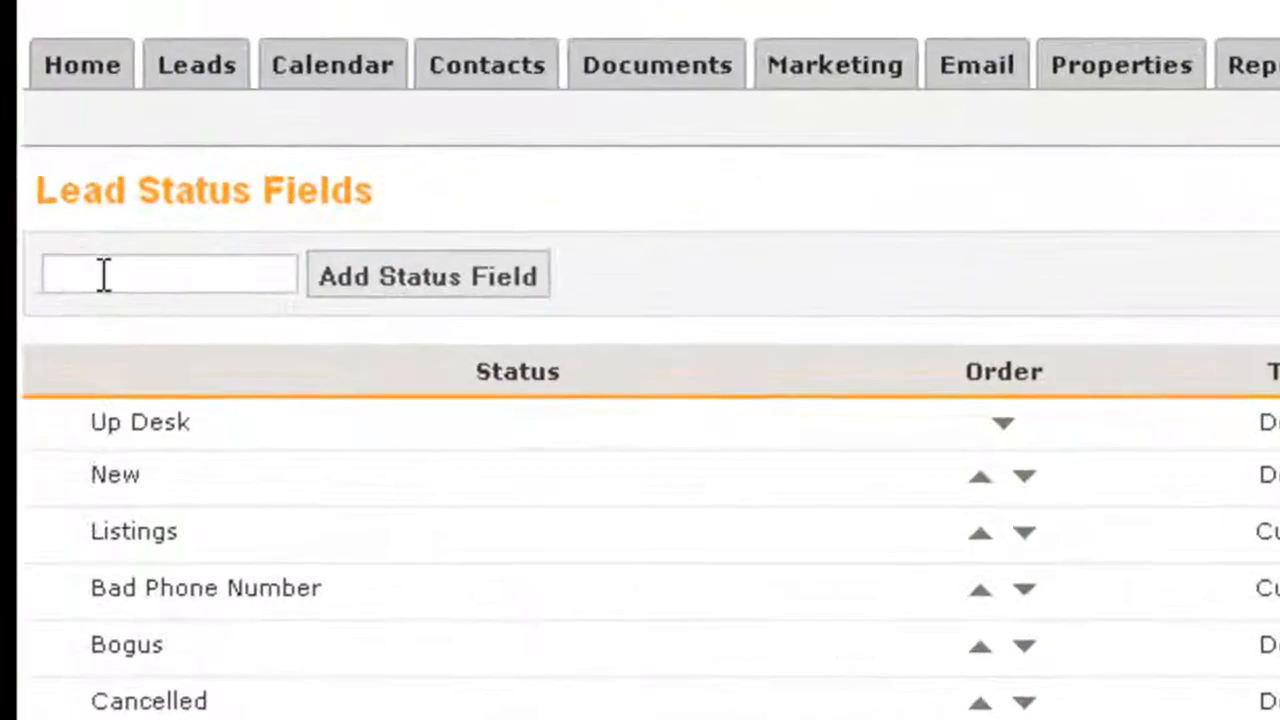
pyautogui.write('For Sale By Owner')
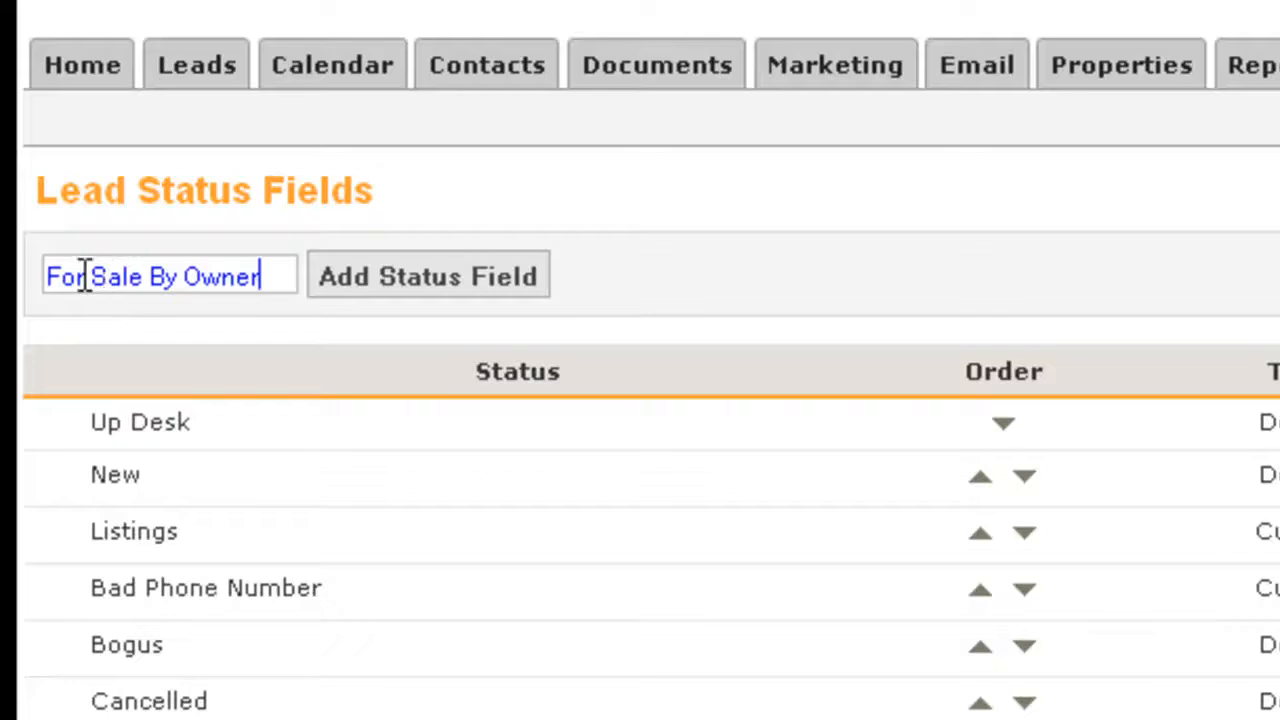
pyautogui.click(333, 293)
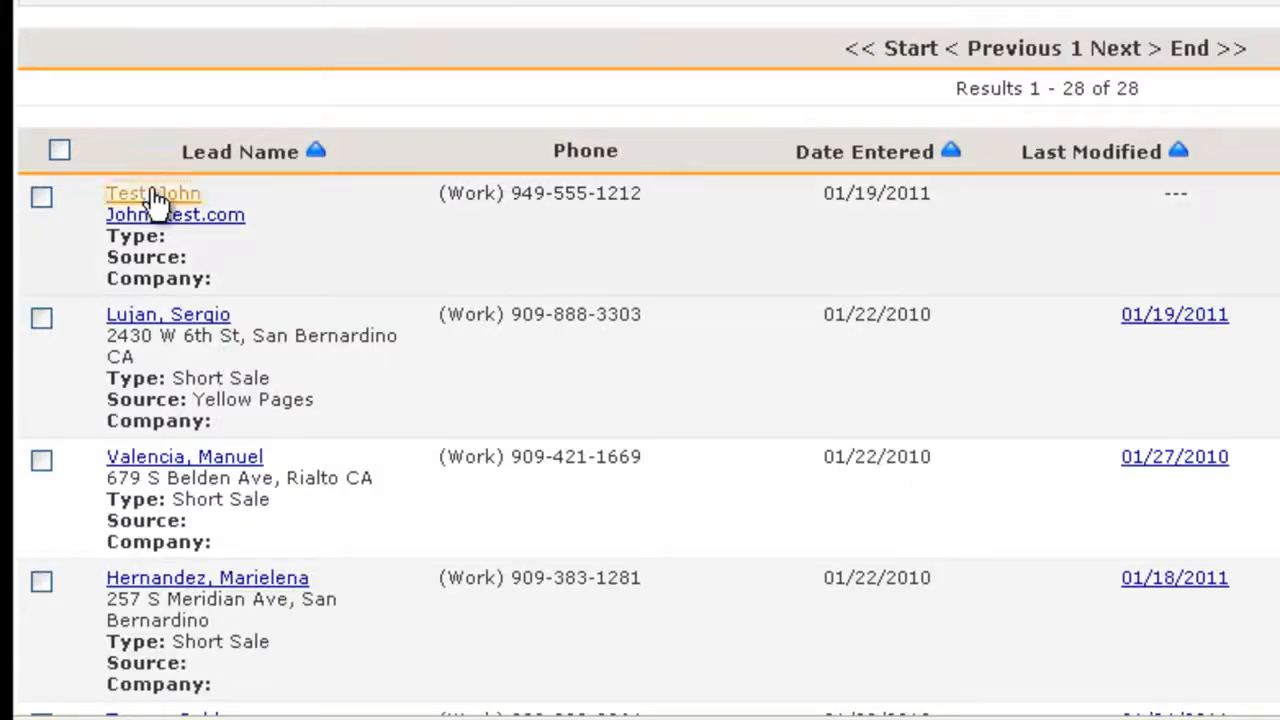
# - Open the first lead in the leads list, change its status to For Sale By Owner and save it
pyautogui.click(158, 196)
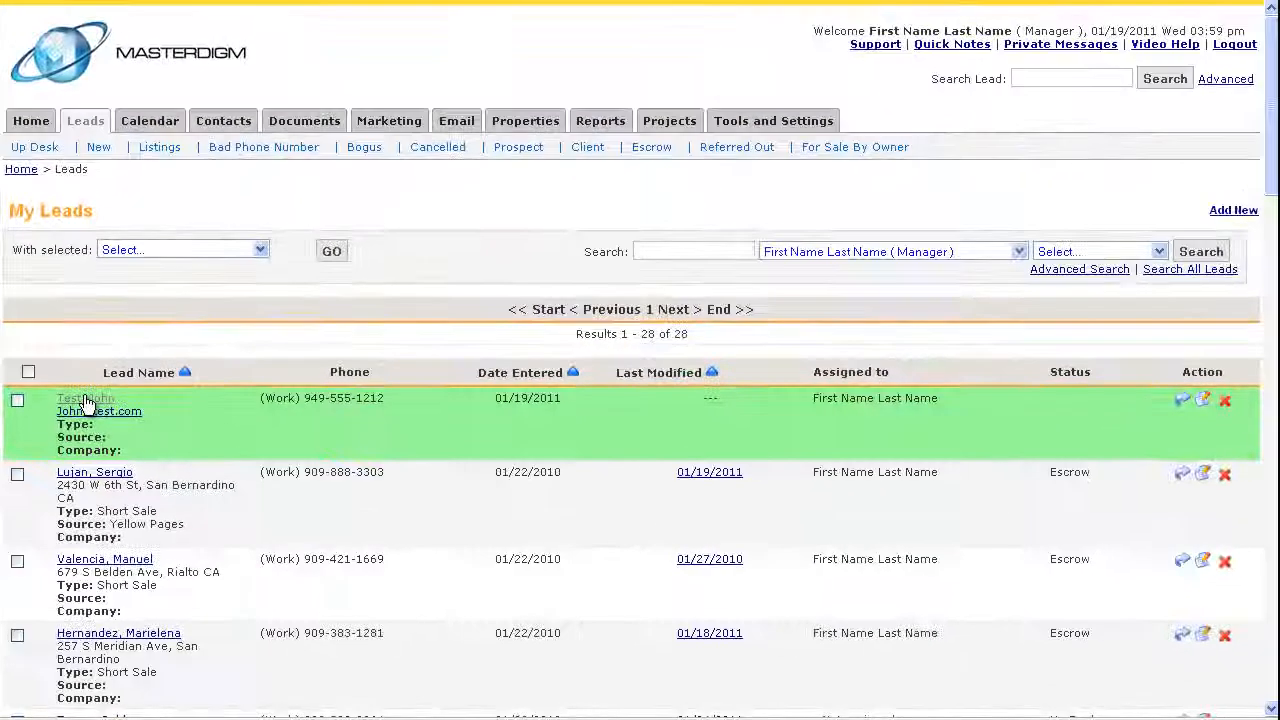
pyautogui.scroll(-3, 112, 499)
pyautogui.scroll(3, 113, 499)
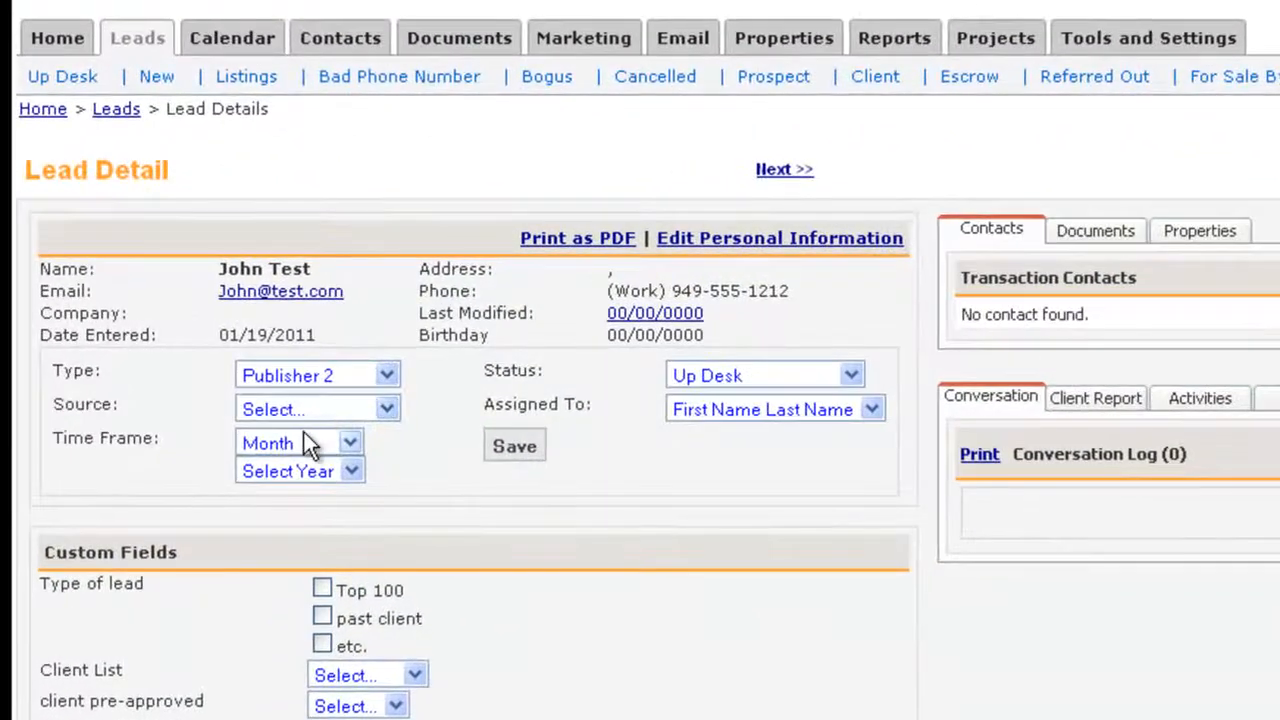
pyautogui.click(736, 373)
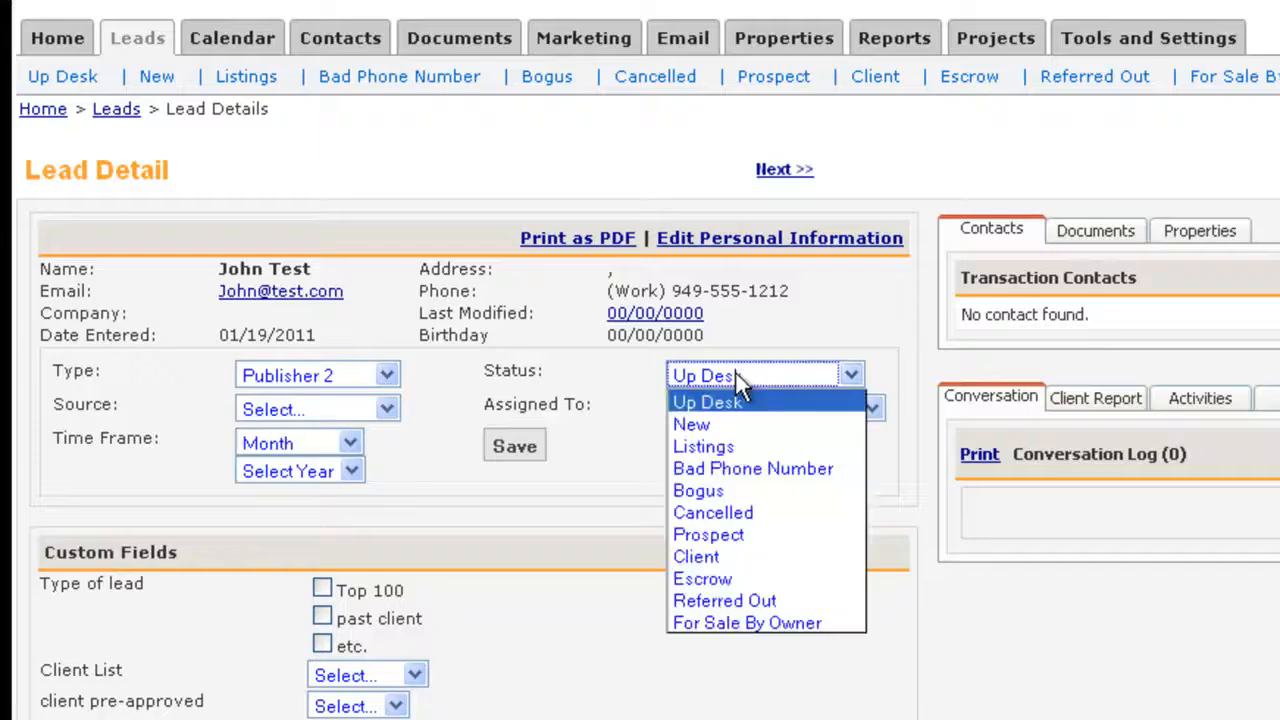
pyautogui.click(738, 620)
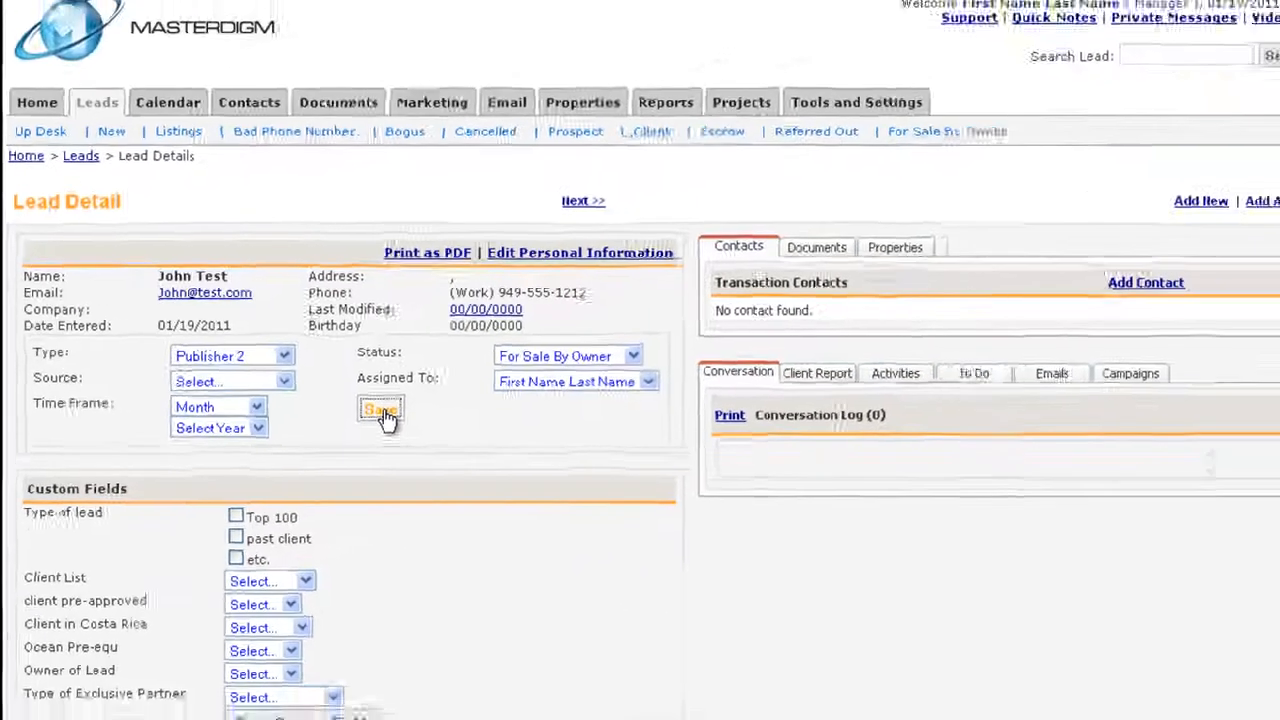
pyautogui.click(515, 448)
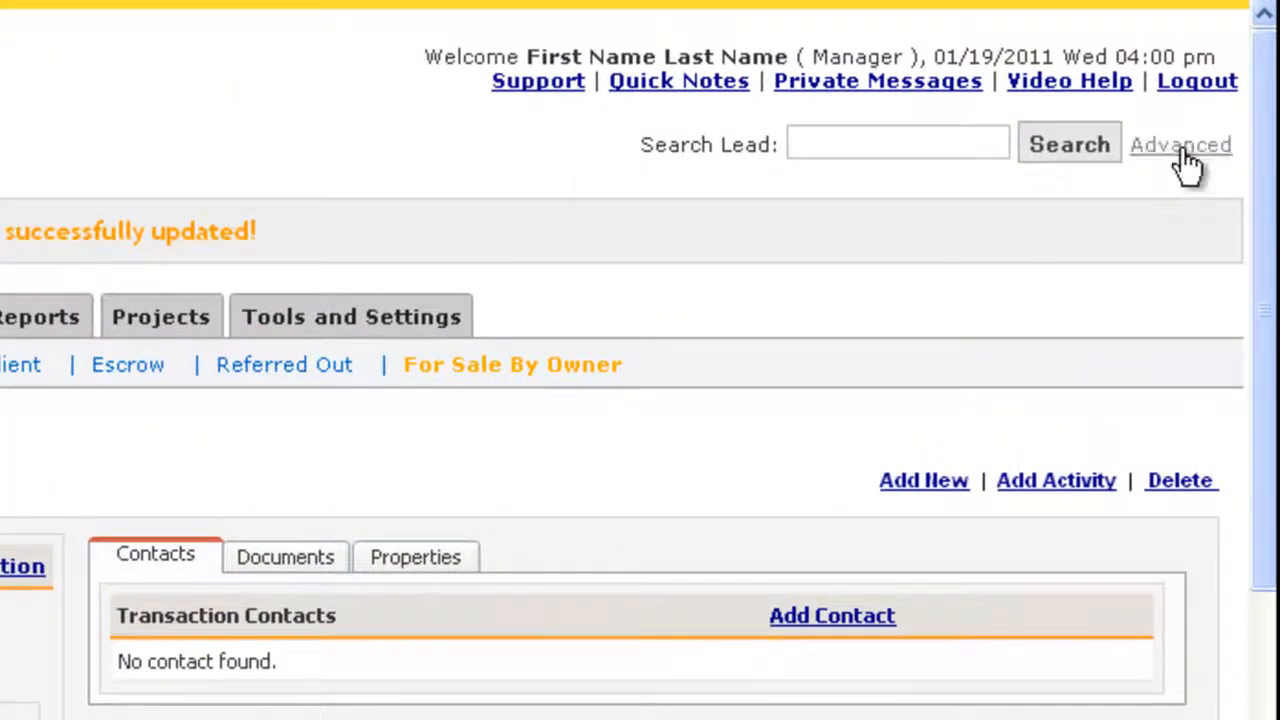
# - Run an advanced lead search for leads with the status For Sale By Owner
pyautogui.click(1181, 150)
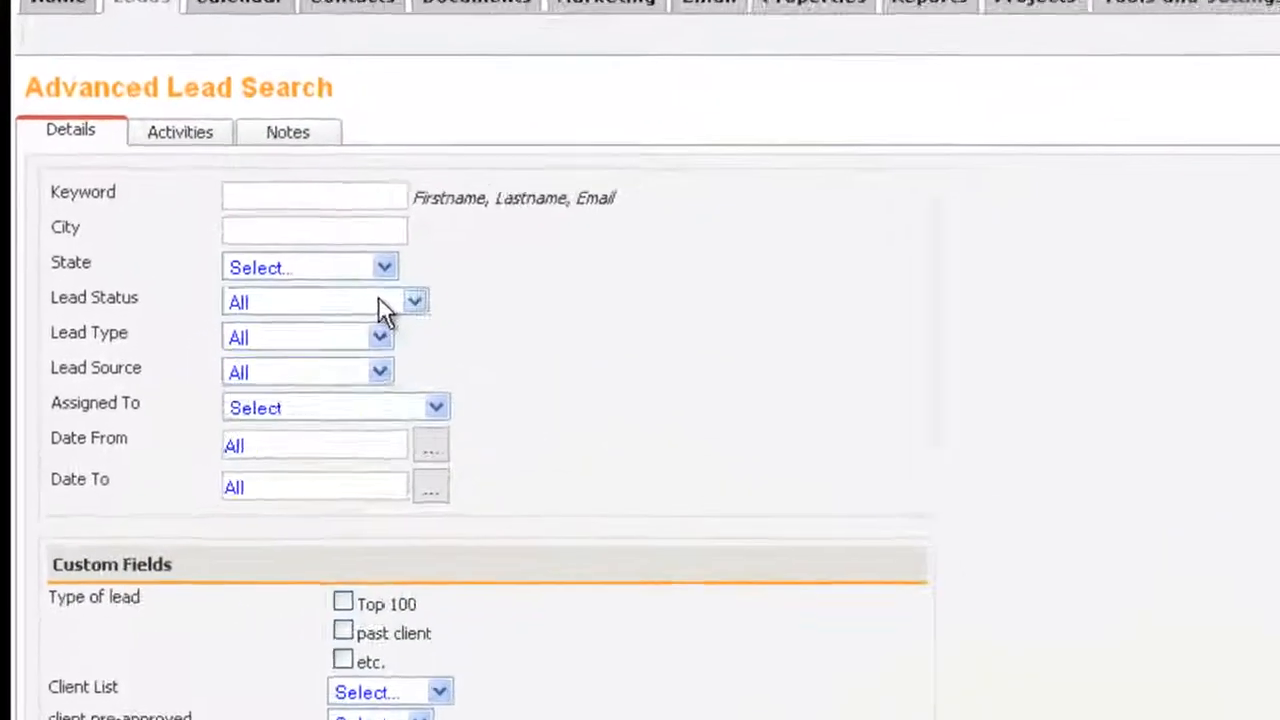
pyautogui.click(14, 396)
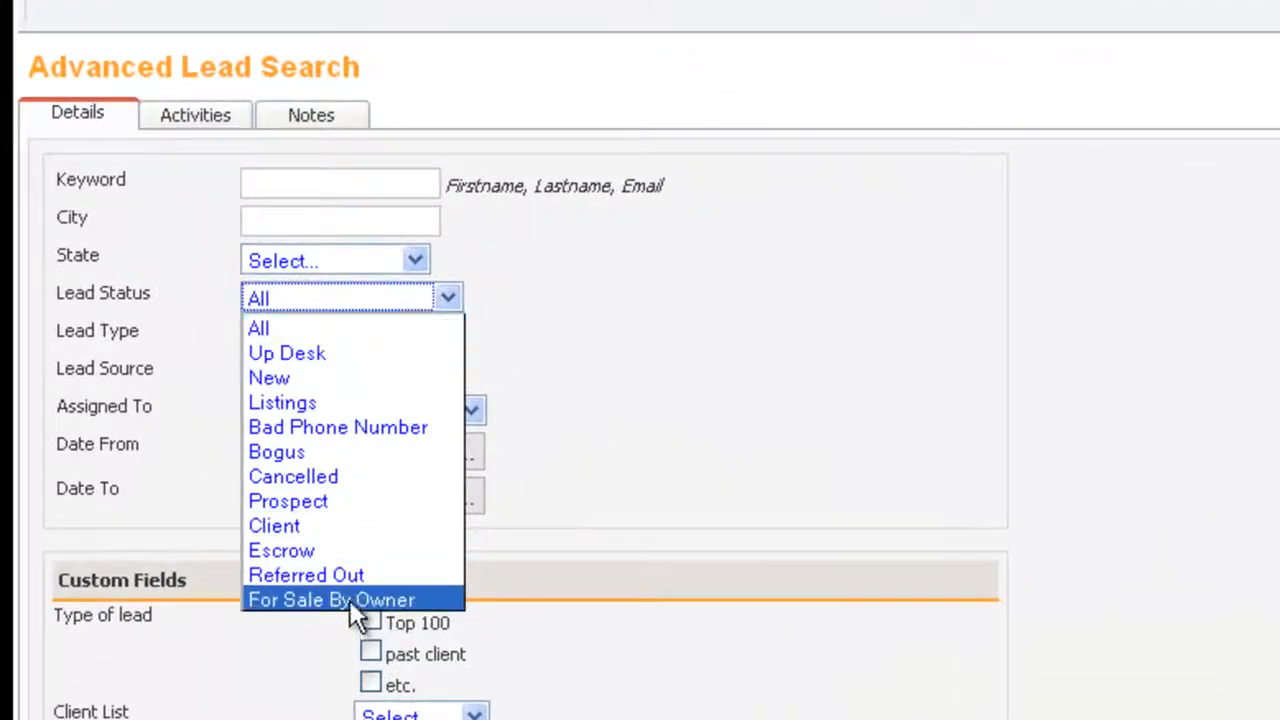
pyautogui.click(350, 600)
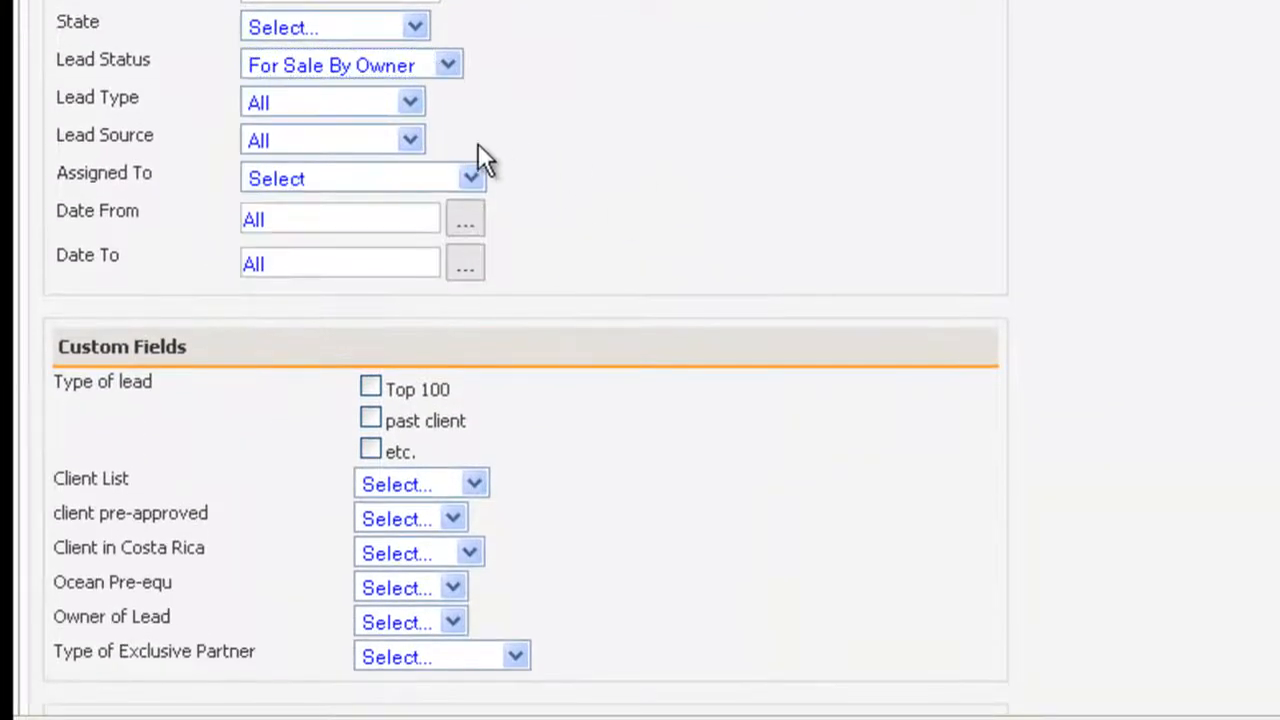
pyautogui.scroll(-3, 478, 143)
pyautogui.click(108, 565)
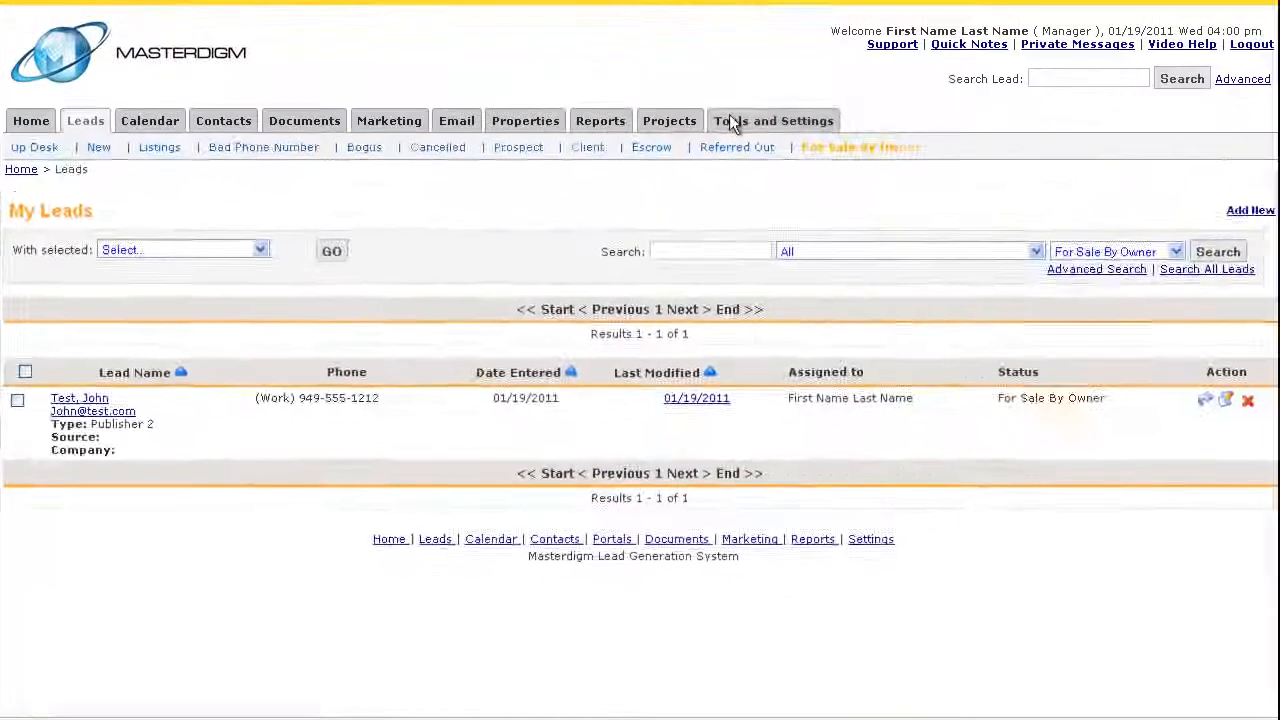
# - Open the lead status field management page in the account settings
pyautogui.click(729, 116)
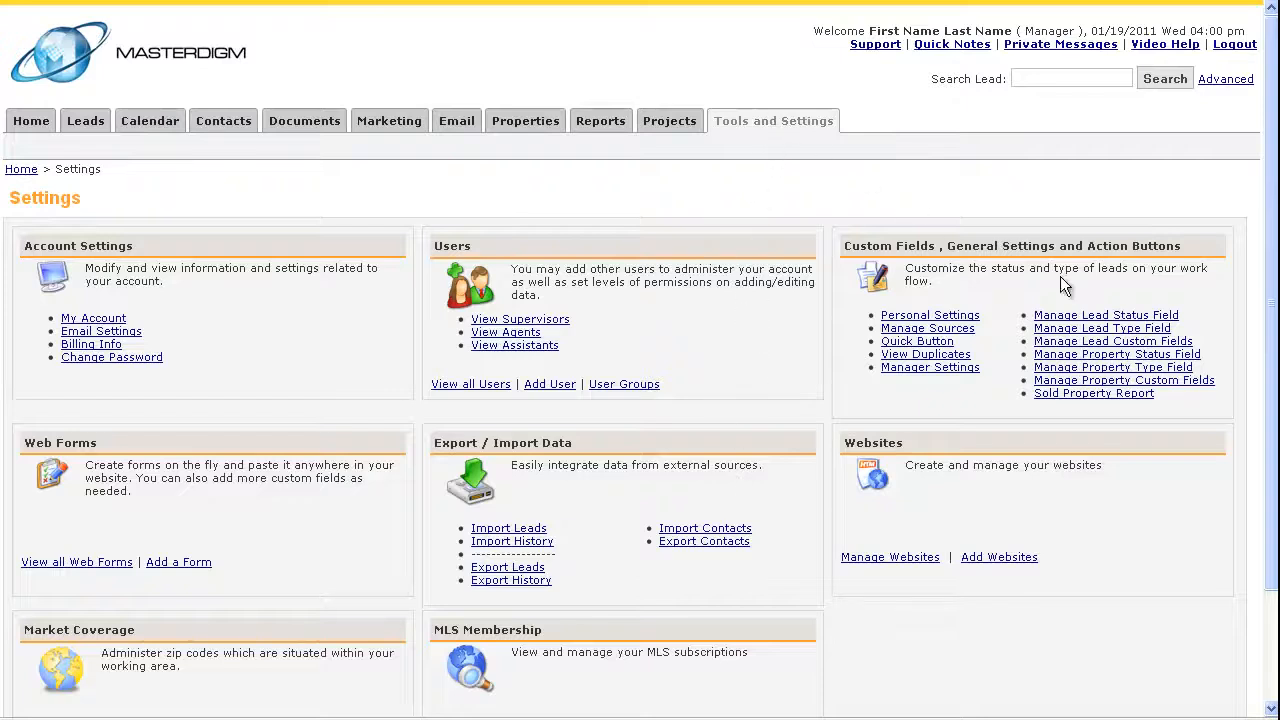
pyautogui.click(1094, 316)
pyautogui.click(1094, 318)
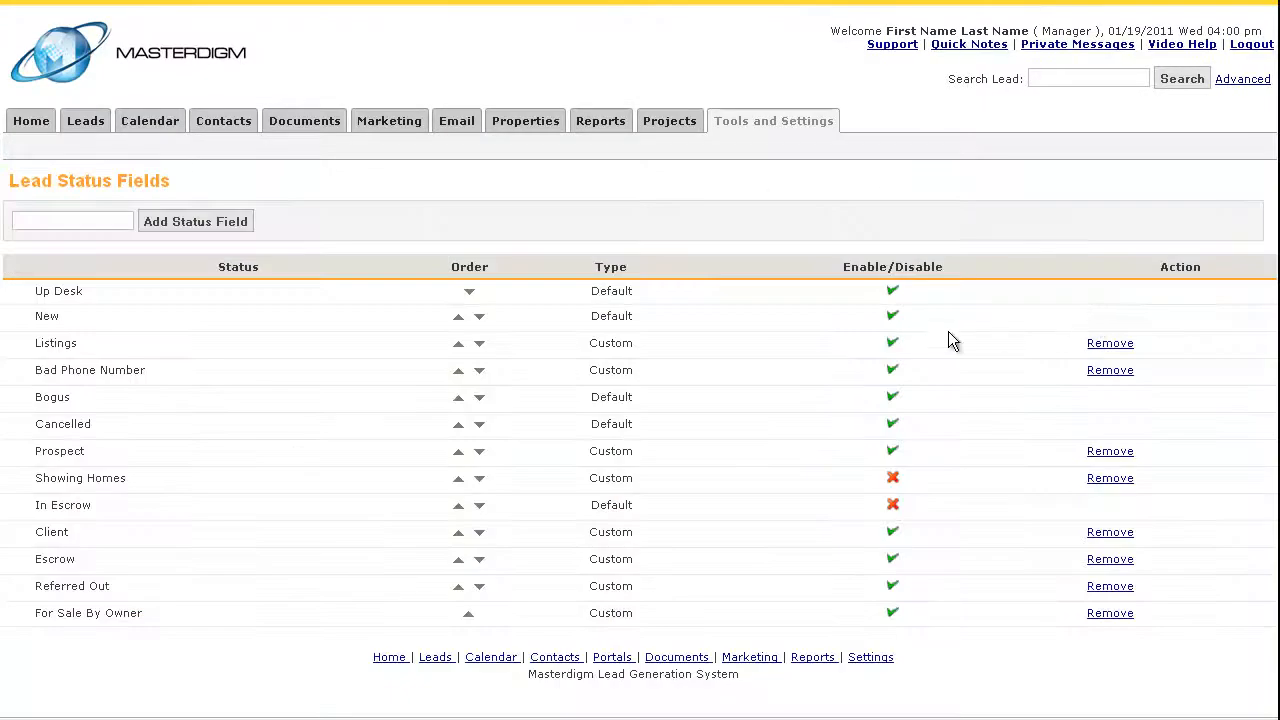